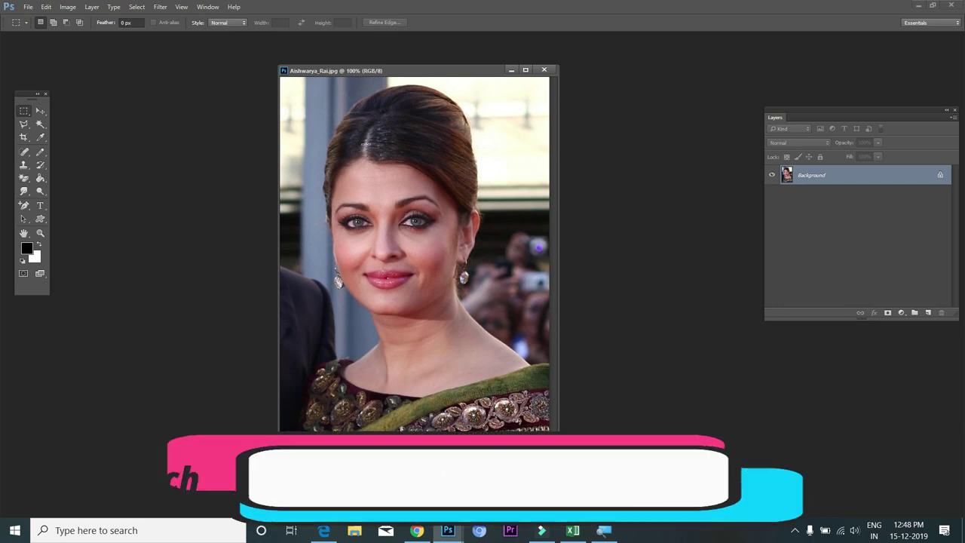
Step: Close the portrait, reopen it from the images folder and float it in its own window
{"action": "left_click", "coordinate": [545, 70]}
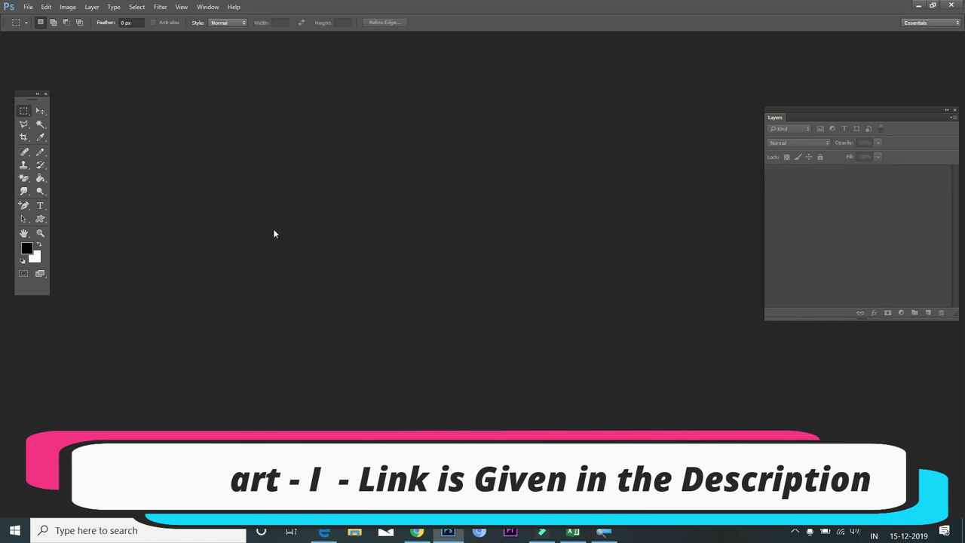
{"action": "double_click", "coordinate": [283, 153]}
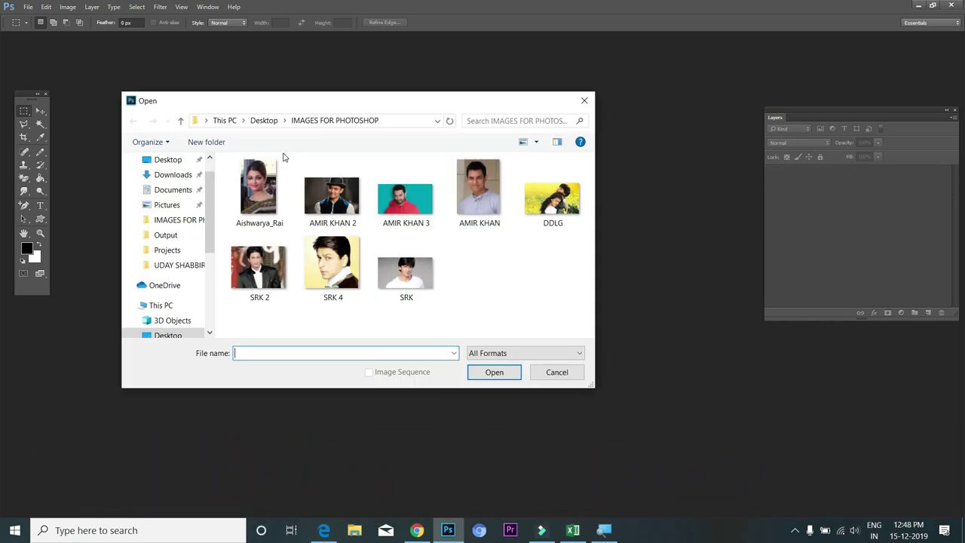
{"action": "left_click", "coordinate": [257, 194]}
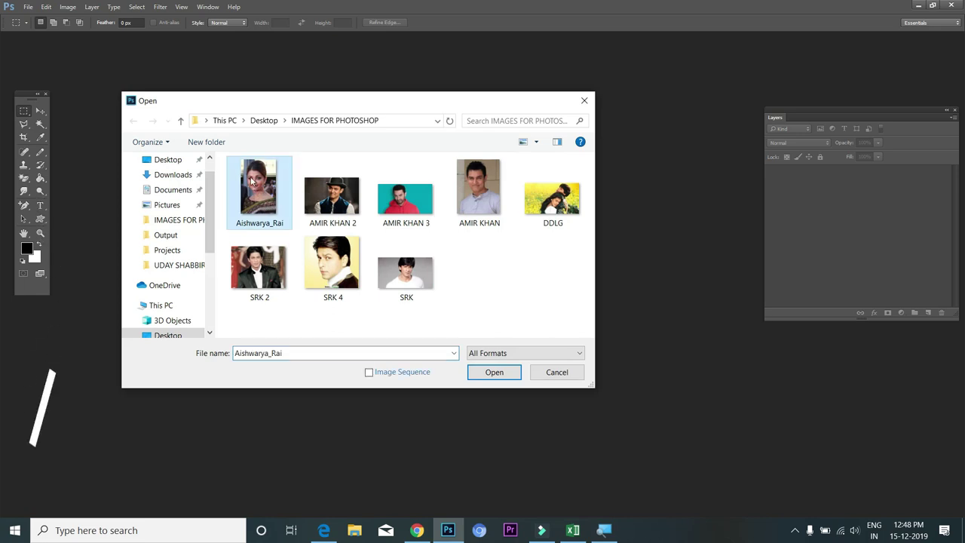
{"action": "left_click", "coordinate": [485, 372]}
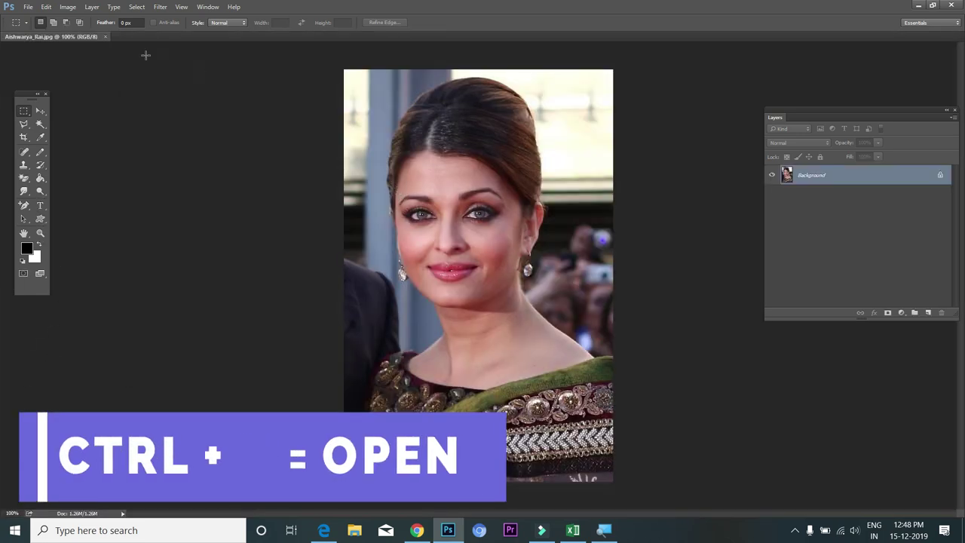
{"action": "left_click_drag", "start_coordinate": [56, 37], "coordinate": [318, 75]}
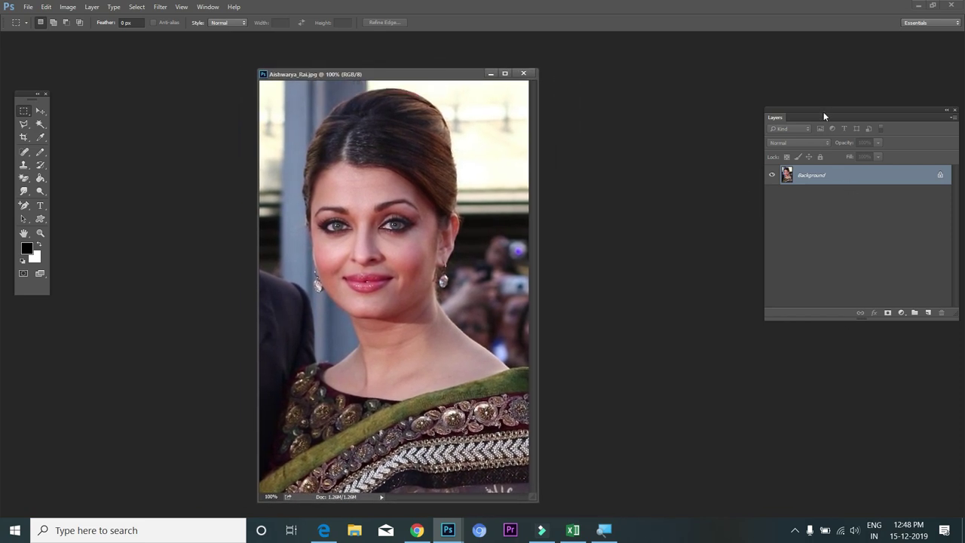
Step: Drag the Layers panel left so it sits beside the portrait's document window
{"action": "left_click_drag", "start_coordinate": [782, 116], "coordinate": [689, 121]}
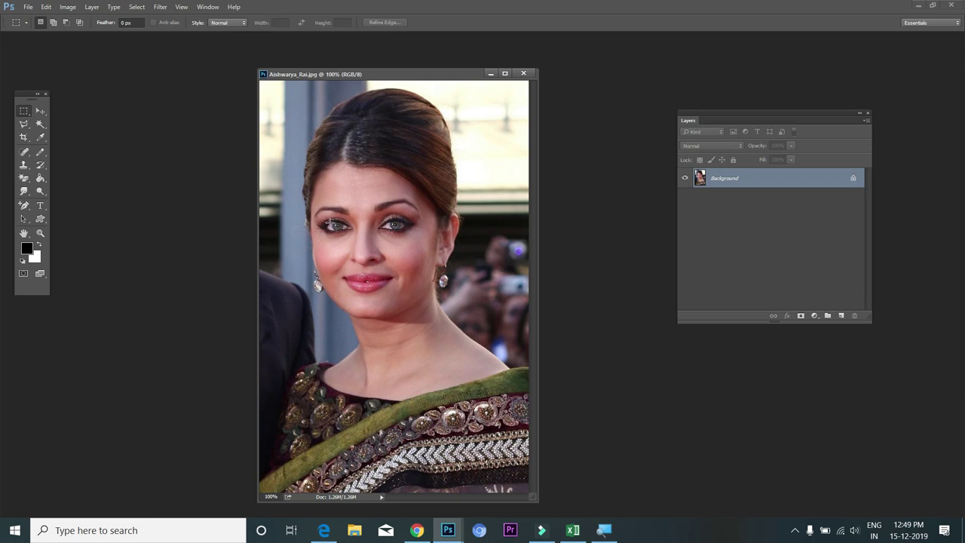
{"action": "scroll", "coordinate": [329, 222], "scroll_direction": "up", "scroll_amount": 1}
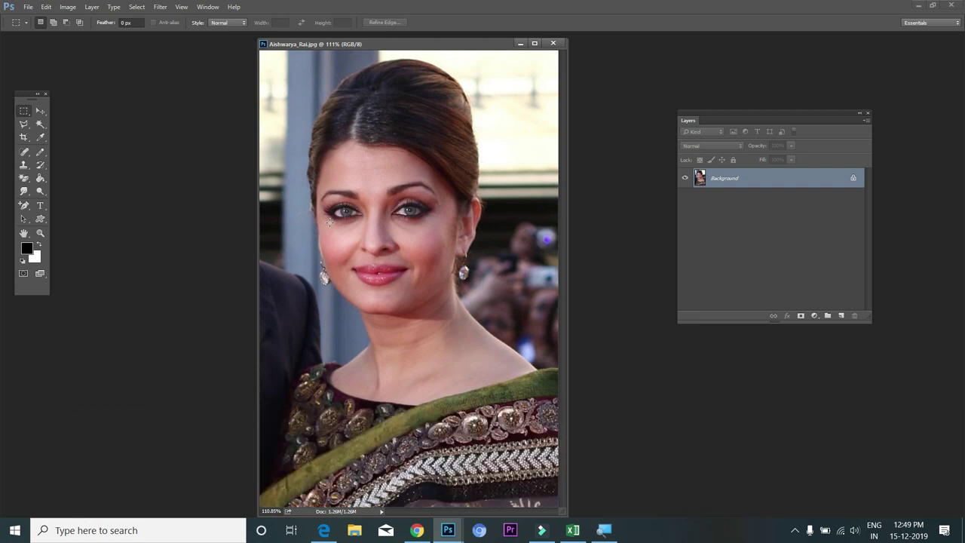
Step: Zoom in on the eye to 800% and hide the pixel grid
{"action": "key", "text": "ctrl+plus"}
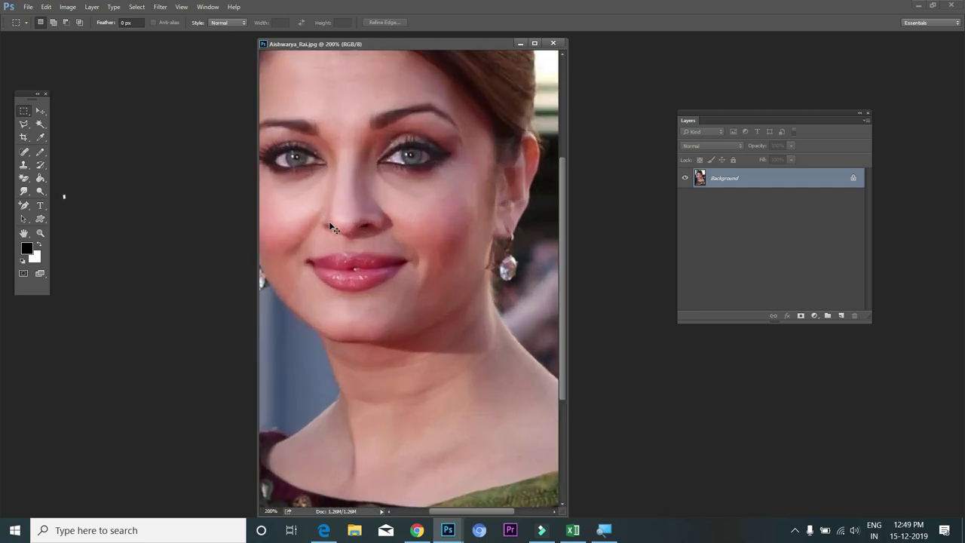
{"action": "key", "text": "ctrl+plus"}
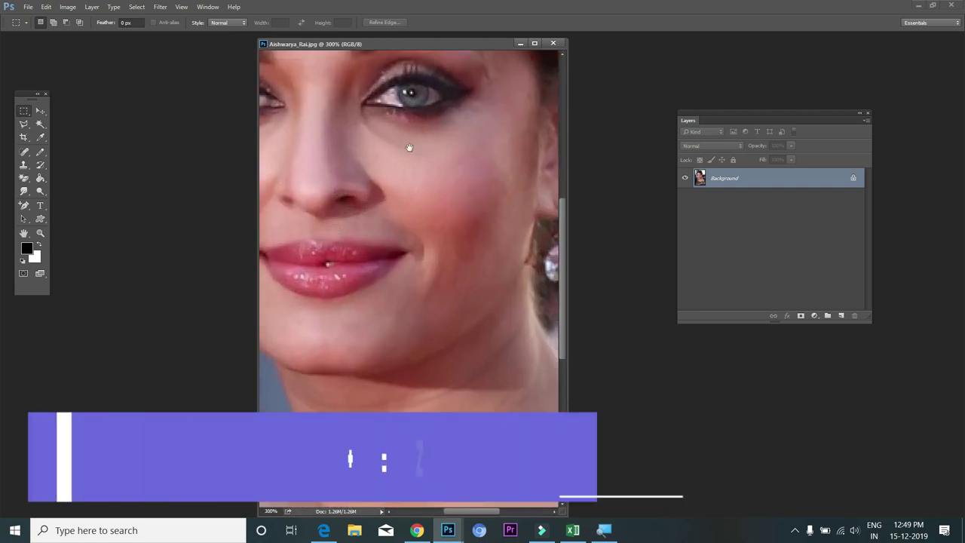
{"action": "left_click_drag", "start_coordinate": [422, 181], "coordinate": [408, 244]}
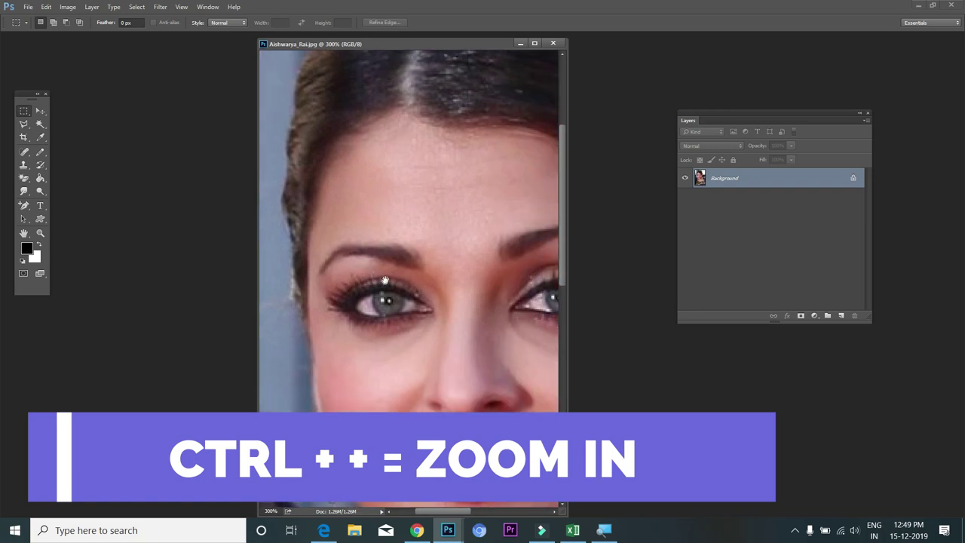
{"action": "key", "text": "ctrl+plus"}
{"action": "key", "text": "ctrl+plus"}
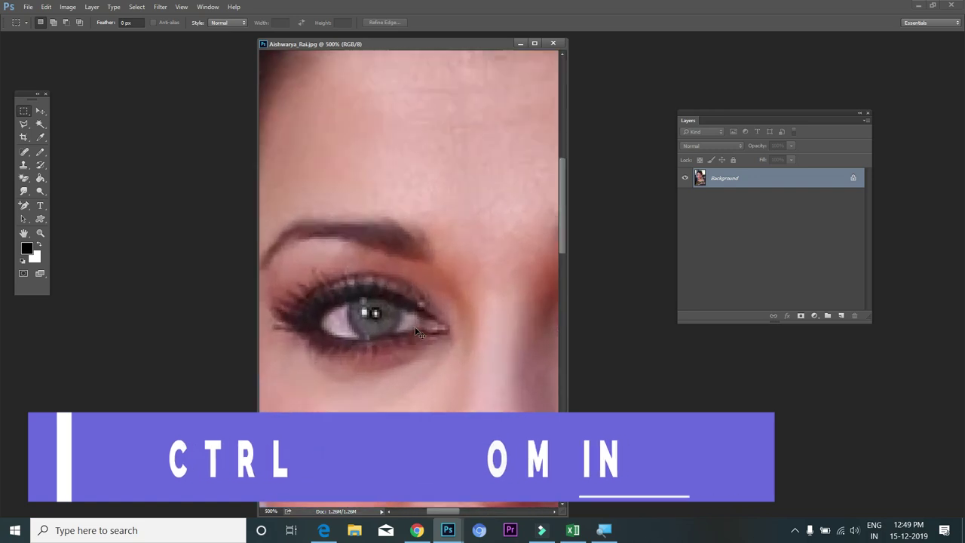
{"action": "key", "text": "ctrl+plus"}
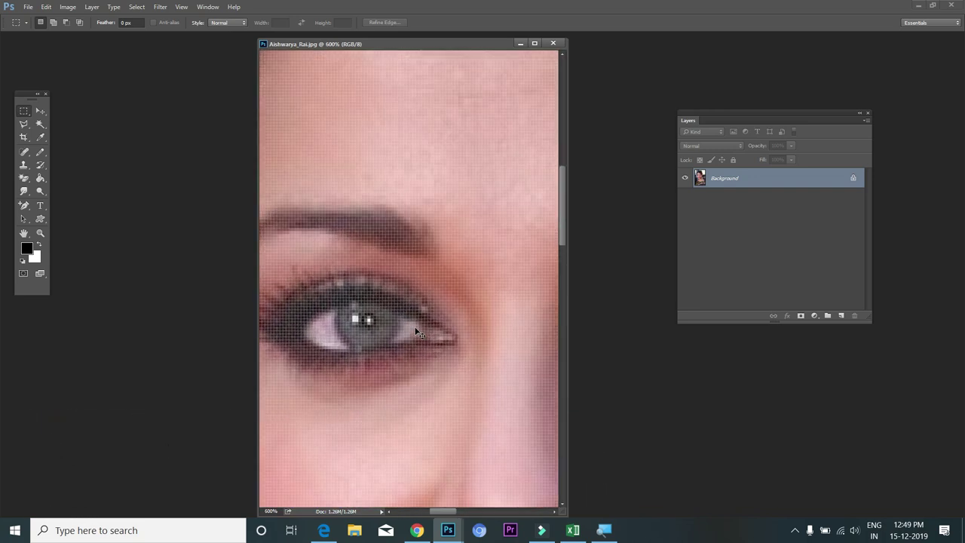
{"action": "key", "text": "ctrl+plus"}
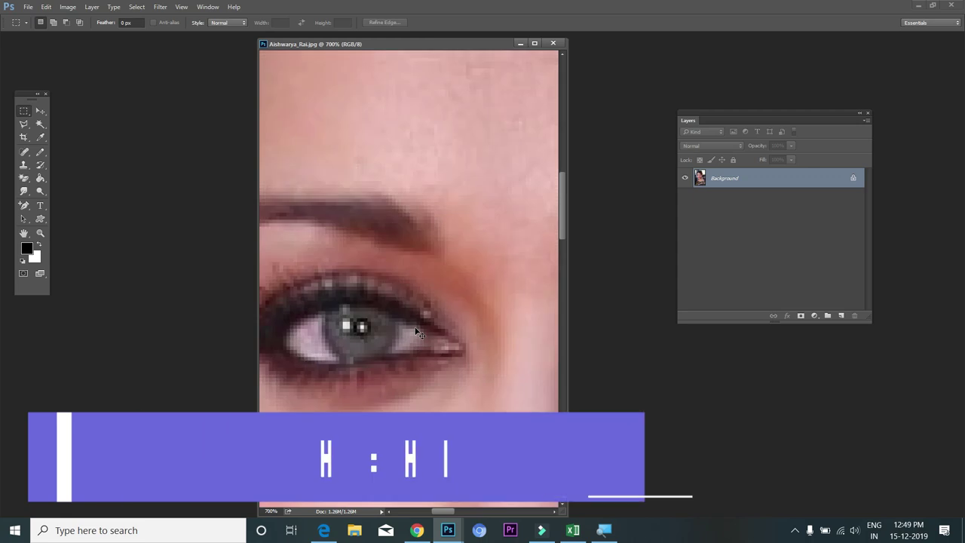
{"action": "key", "text": "ctrl+plus"}
{"action": "key", "text": "ctrl+h"}
Step: Pan around the face until the eye is centred in view
{"action": "left_click_drag", "start_coordinate": [414, 328], "coordinate": [453, 270]}
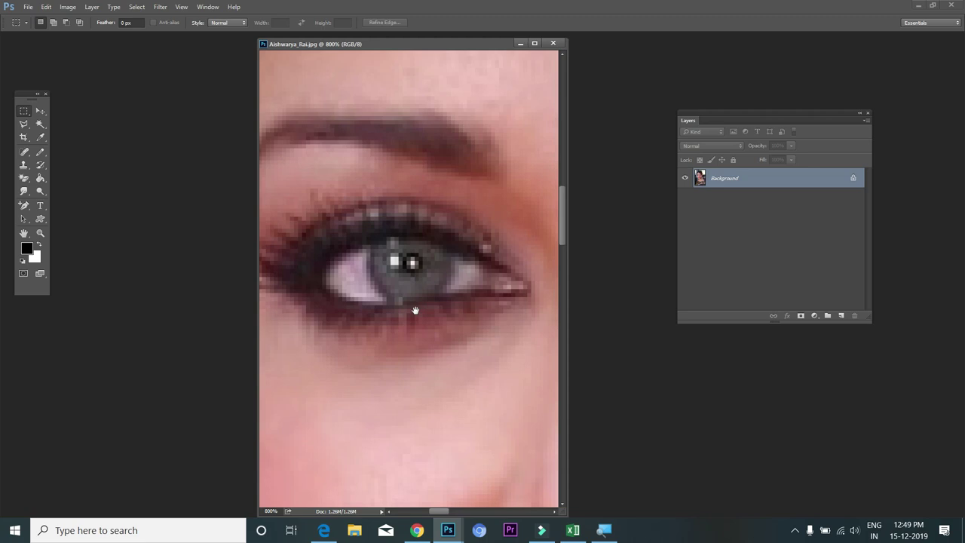
{"action": "left_click_drag", "start_coordinate": [414, 312], "coordinate": [329, 373]}
{"action": "left_click_drag", "start_coordinate": [438, 269], "coordinate": [398, 303]}
{"action": "left_click_drag", "start_coordinate": [322, 380], "coordinate": [398, 277]}
{"action": "left_click_drag", "start_coordinate": [364, 338], "coordinate": [423, 239]}
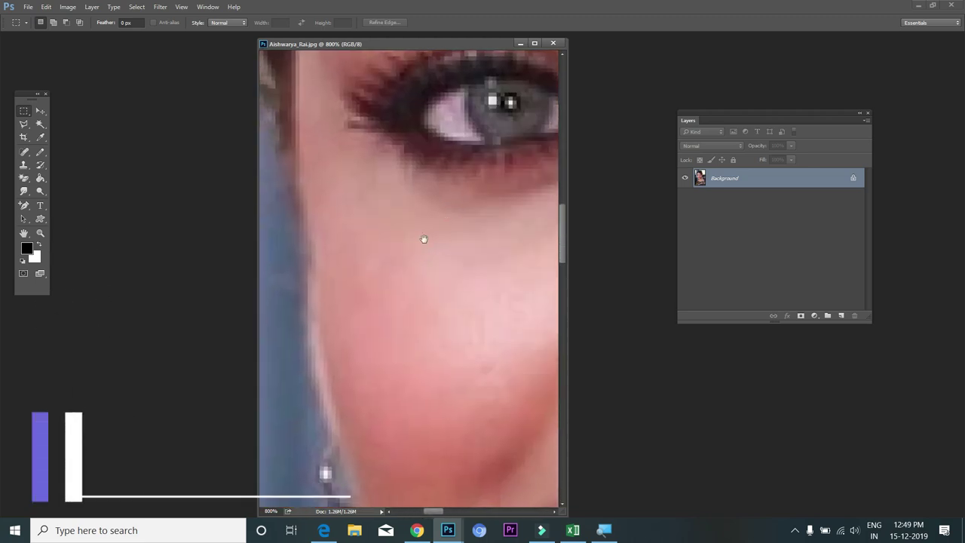
{"action": "left_click_drag", "start_coordinate": [431, 200], "coordinate": [323, 237]}
{"action": "left_click_drag", "start_coordinate": [426, 336], "coordinate": [373, 303]}
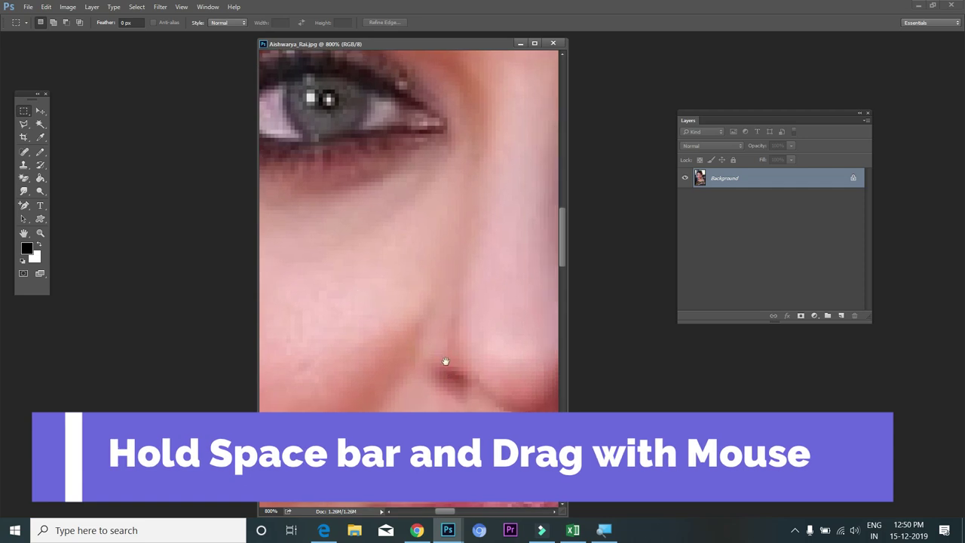
{"action": "left_click_drag", "start_coordinate": [442, 366], "coordinate": [375, 294]}
{"action": "left_click_drag", "start_coordinate": [407, 367], "coordinate": [418, 345]}
{"action": "left_click_drag", "start_coordinate": [315, 153], "coordinate": [427, 282]}
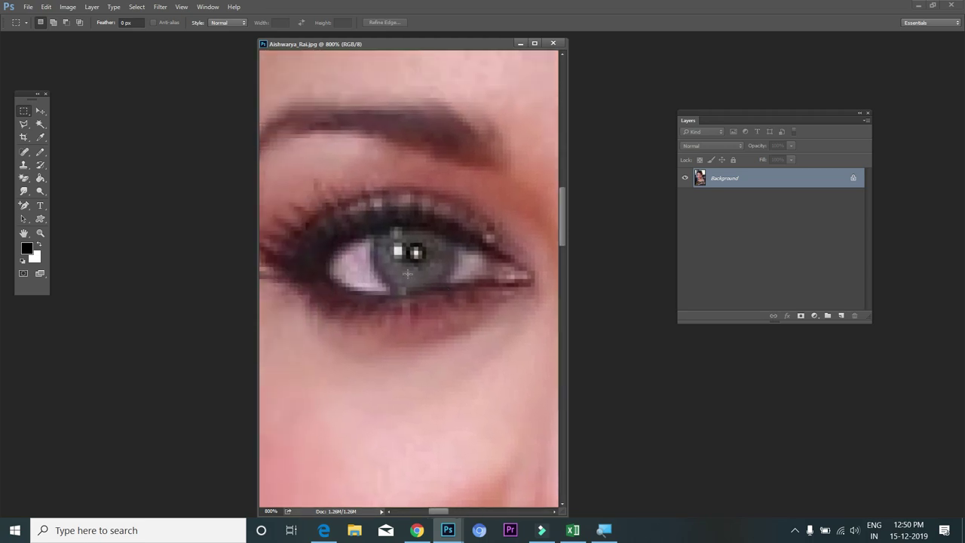
{"action": "left_click_drag", "start_coordinate": [382, 280], "coordinate": [387, 276]}
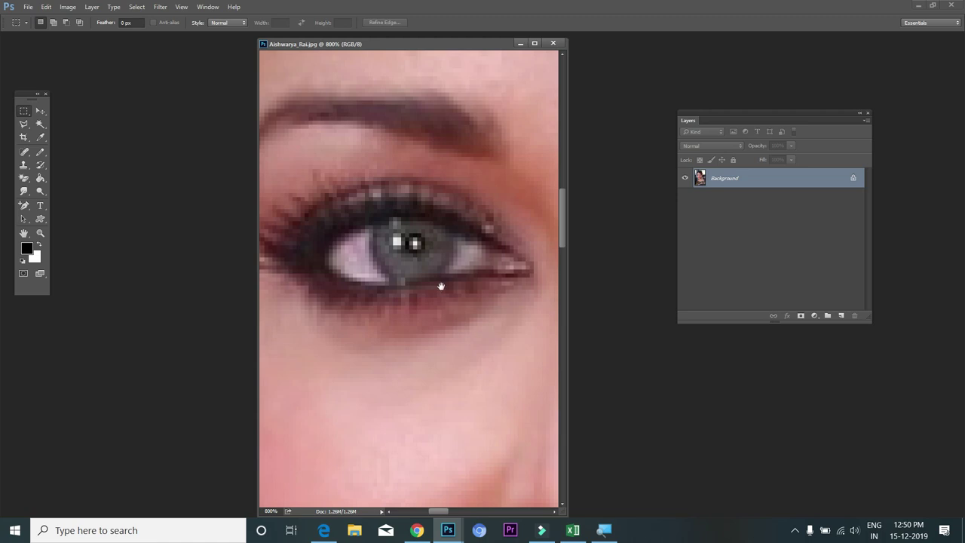
{"action": "mouse_move", "coordinate": [438, 287]}
{"action": "left_mouse_down"}
{"action": "mouse_move", "coordinate": [430, 264]}
{"action": "mouse_move", "coordinate": [442, 296]}
{"action": "left_mouse_up"}
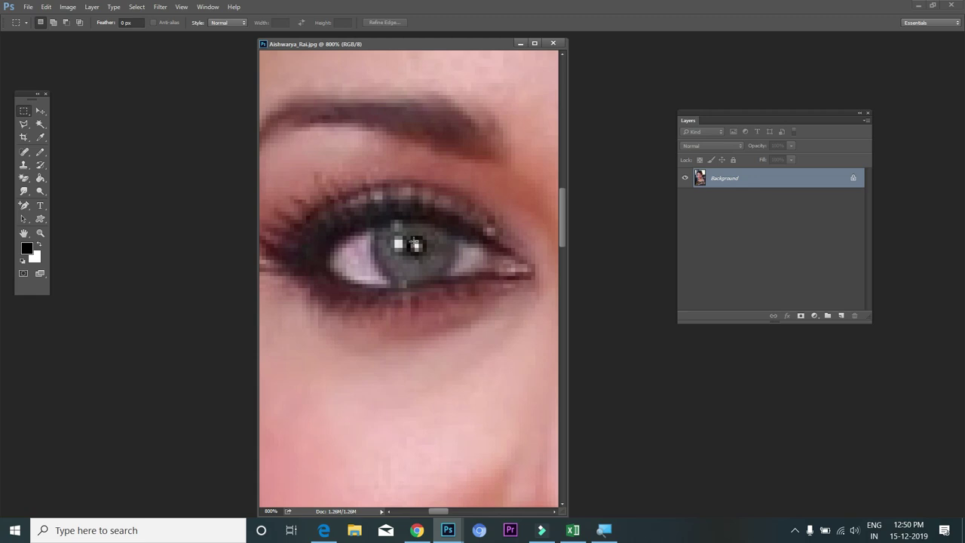
Step: Widen the document window on both sides and recentre the eye
{"action": "left_click_drag", "start_coordinate": [565, 316], "coordinate": [663, 321]}
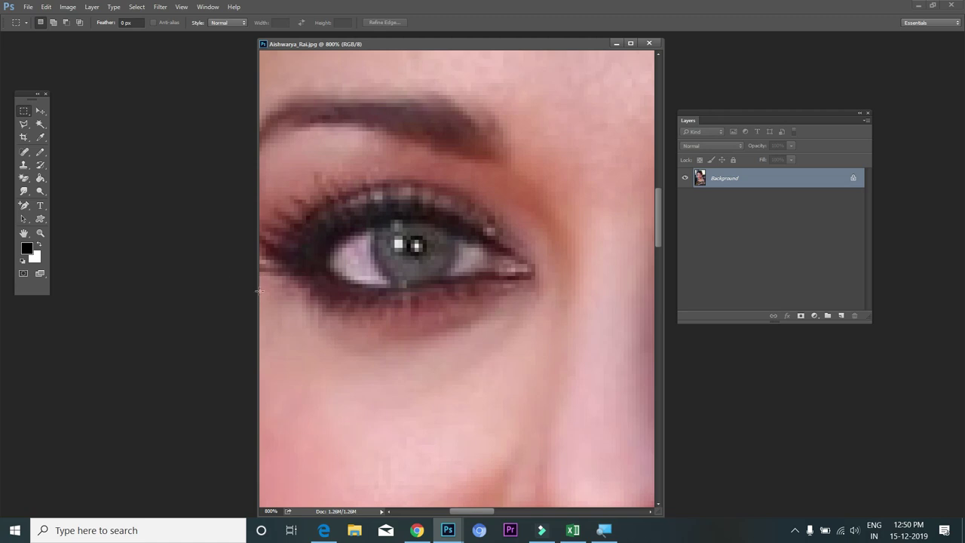
{"action": "left_click_drag", "start_coordinate": [257, 288], "coordinate": [142, 275]}
{"action": "left_click_drag", "start_coordinate": [263, 279], "coordinate": [354, 293]}
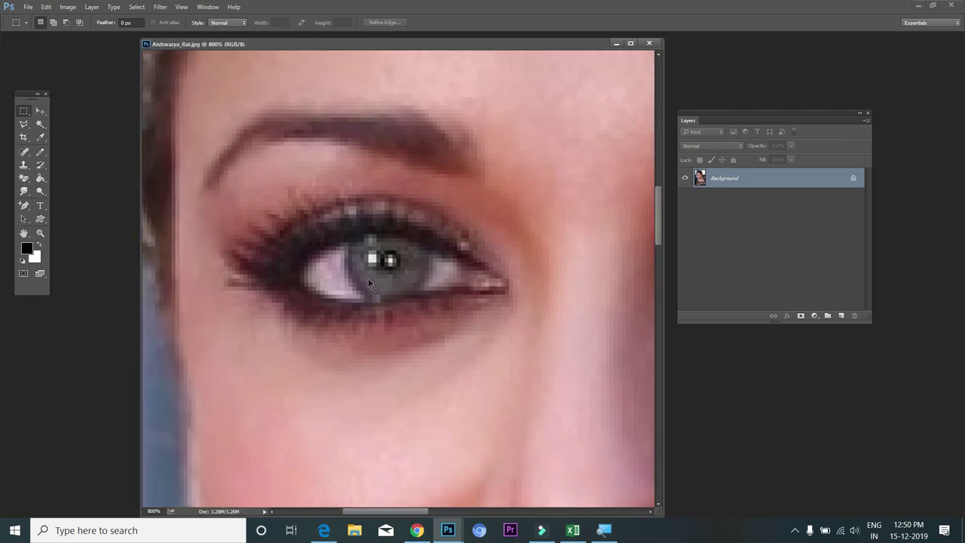
Step: Magnify the eye to 1200% and add an empty Layer 1 above Background
{"action": "key", "text": "ctrl+plus"}
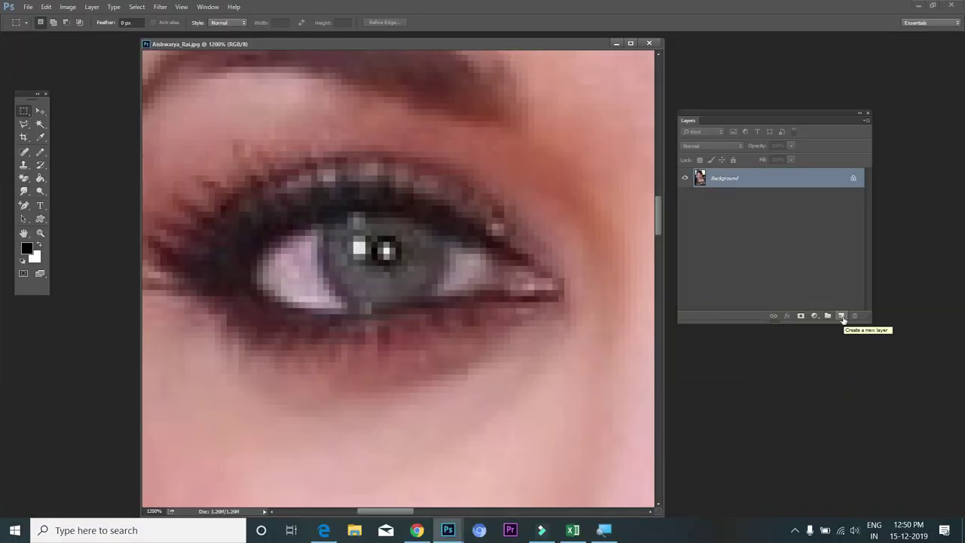
{"action": "left_click", "coordinate": [841, 316]}
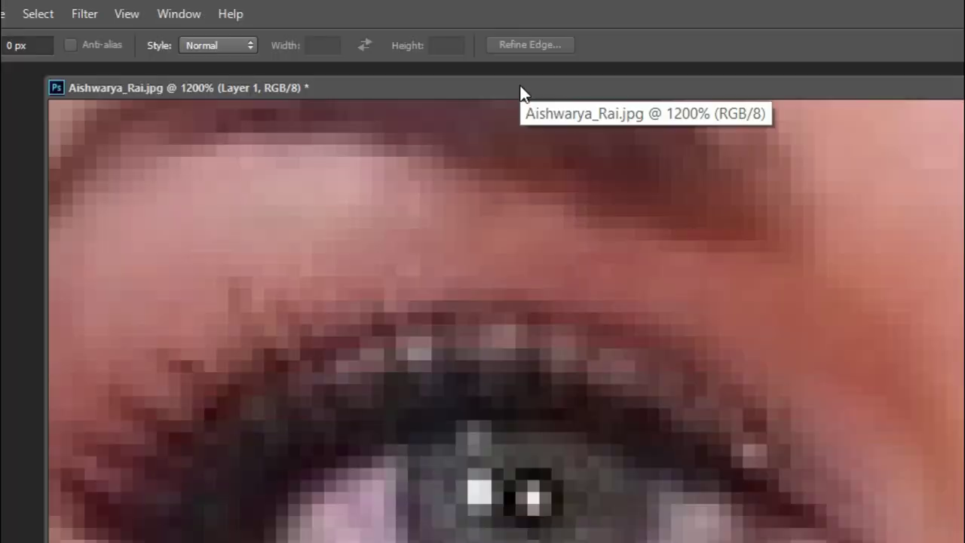
Step: Duplicate the image and float the copy in its own window
{"action": "right_click", "coordinate": [520, 87]}
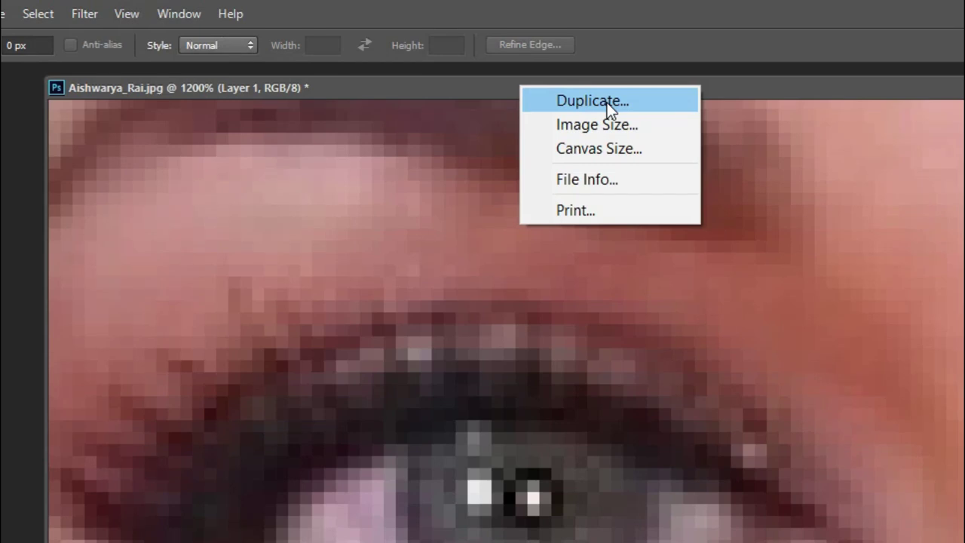
{"action": "left_click", "coordinate": [607, 103]}
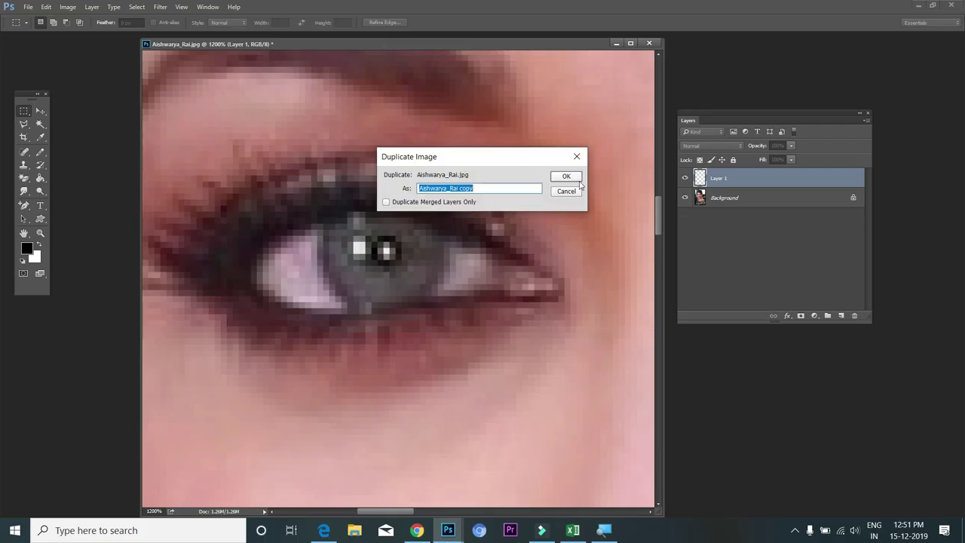
{"action": "left_click", "coordinate": [573, 179]}
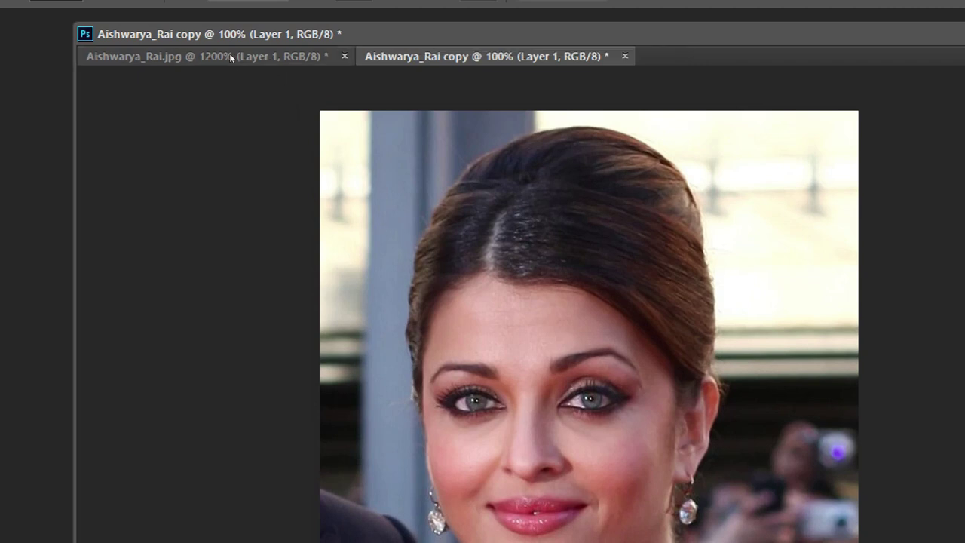
{"action": "left_click_drag", "start_coordinate": [340, 58], "coordinate": [333, 107]}
Step: Close the original jpg document without saving changes
{"action": "left_click", "coordinate": [283, 64]}
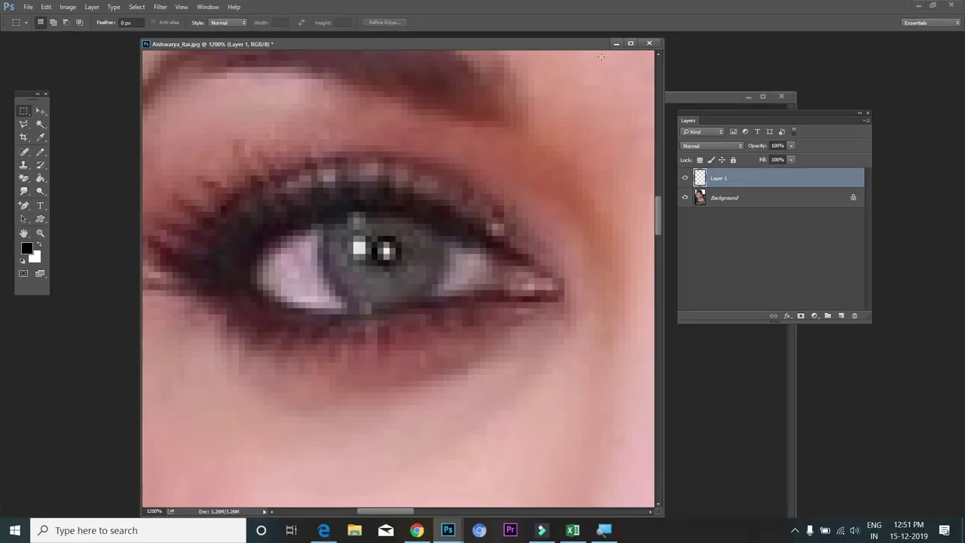
{"action": "left_click", "coordinate": [649, 43]}
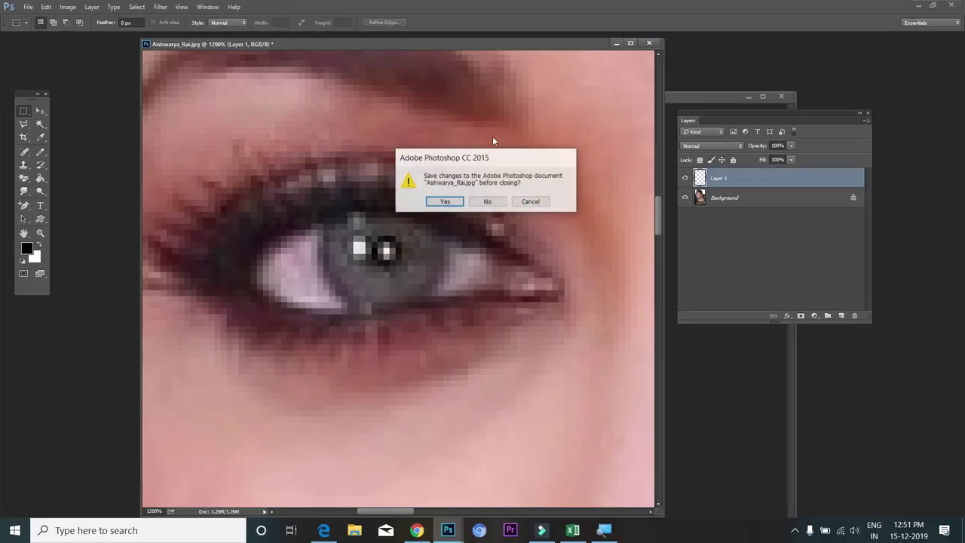
{"action": "left_click", "coordinate": [482, 200]}
Step: Reposition the copy's window and magnify the left eye to 1200%
{"action": "left_click_drag", "start_coordinate": [472, 99], "coordinate": [333, 62]}
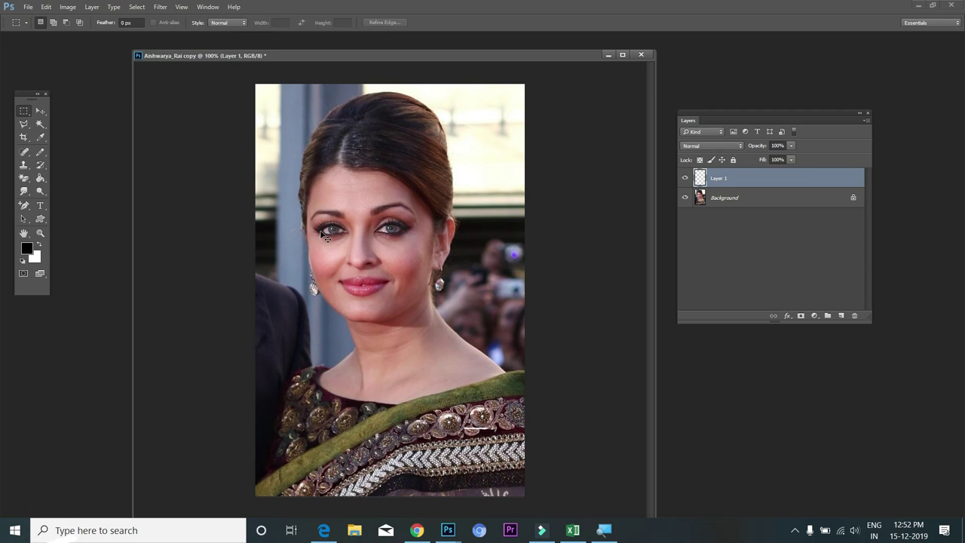
{"action": "key", "text": "ctrl+plus"}
{"action": "key", "text": "ctrl+plus"}
{"action": "key", "text": "ctrl+plus"}
{"action": "left_click_drag", "start_coordinate": [334, 209], "coordinate": [323, 337]}
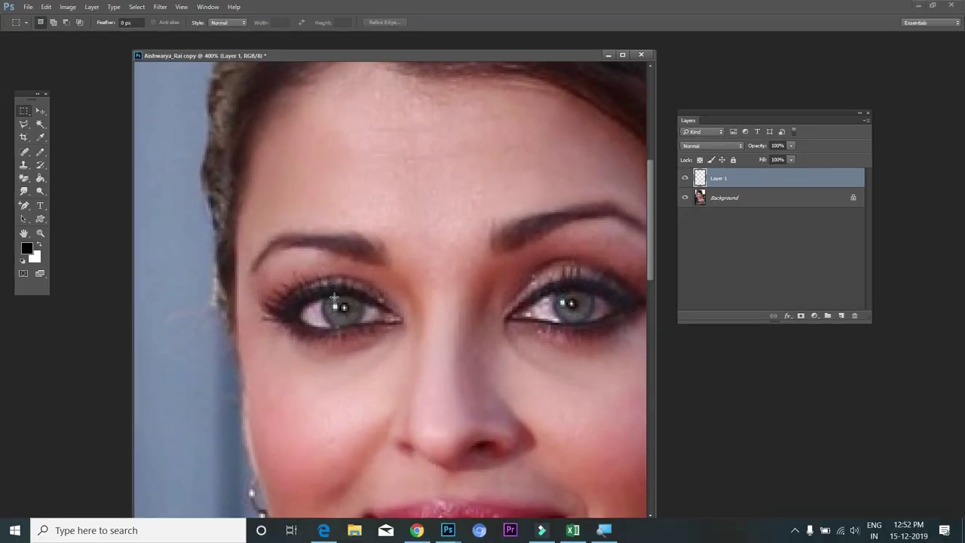
{"action": "scroll", "coordinate": [334, 299], "scroll_direction": "up", "scroll_amount": 3}
{"action": "scroll", "coordinate": [337, 301], "scroll_direction": "up", "scroll_amount": 2}
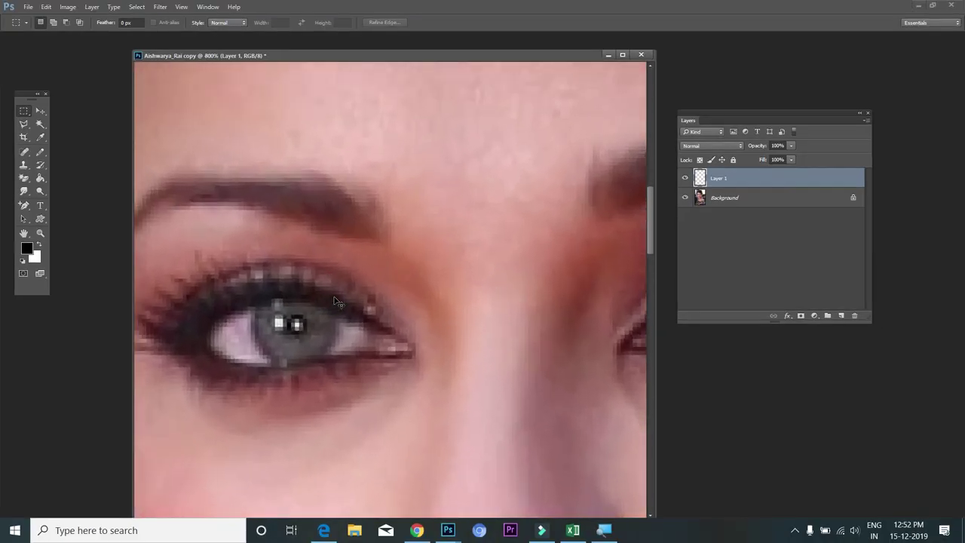
{"action": "left_click_drag", "start_coordinate": [313, 316], "coordinate": [407, 234]}
{"action": "left_click_drag", "start_coordinate": [366, 259], "coordinate": [384, 258]}
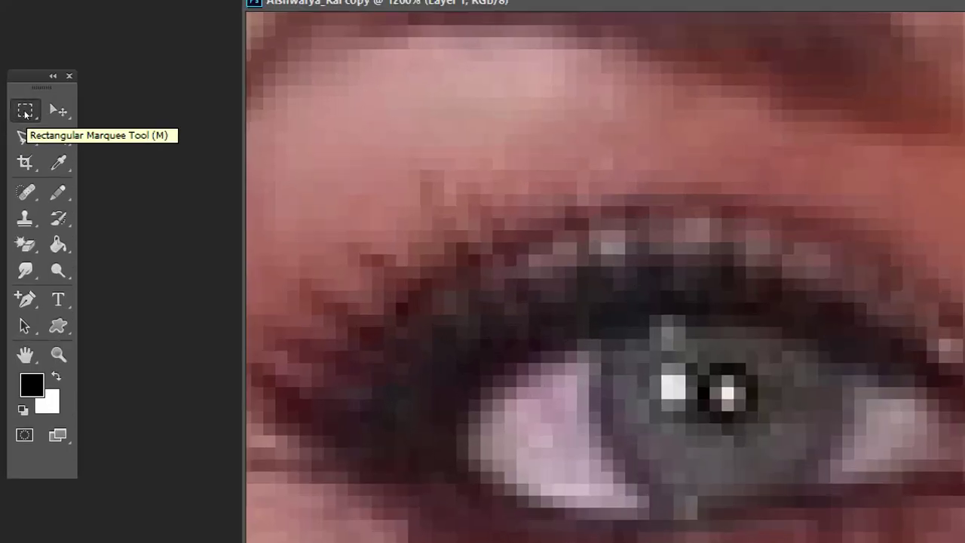
Step: Switch to the Elliptical Marquee Tool and put the cursor in the Feather field
{"action": "left_click", "coordinate": [25, 111]}
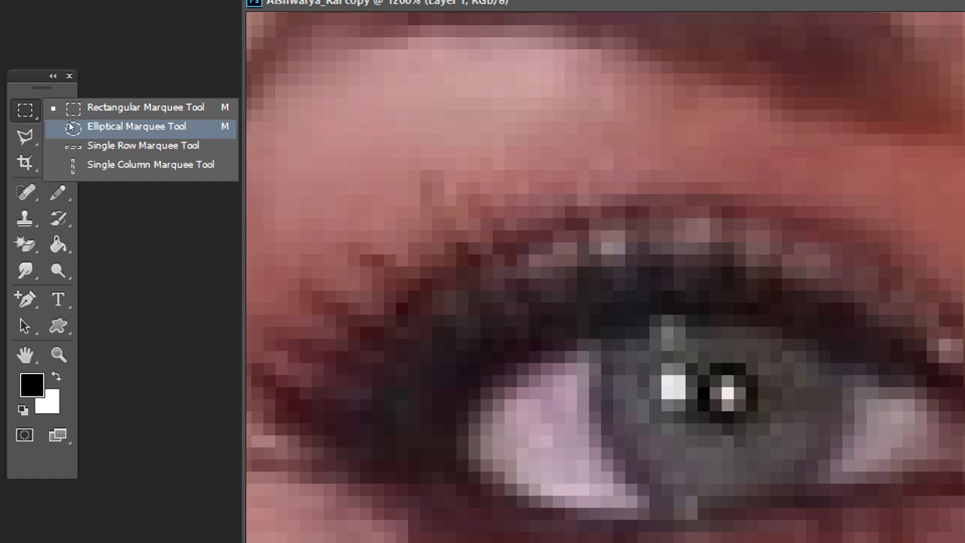
{"action": "key", "text": "Escape"}
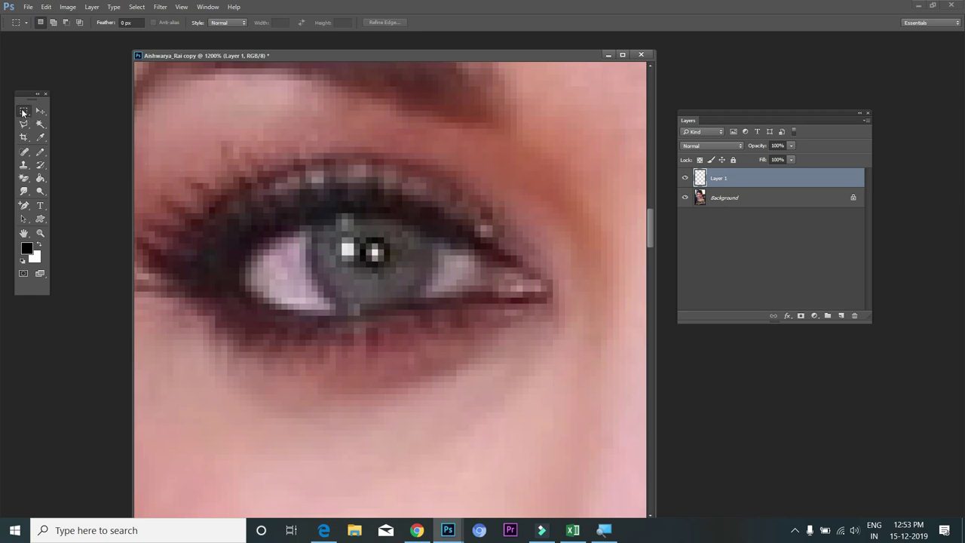
{"action": "right_click", "coordinate": [23, 110]}
{"action": "left_click", "coordinate": [61, 122]}
{"action": "left_click", "coordinate": [139, 22]}
Step: Set a 3 px feather, draw and adjust ellipses over the iris, then deselect
{"action": "type", "text": "3"}
{"action": "key", "text": "Return"}
{"action": "left_click_drag", "start_coordinate": [315, 214], "coordinate": [415, 302]}
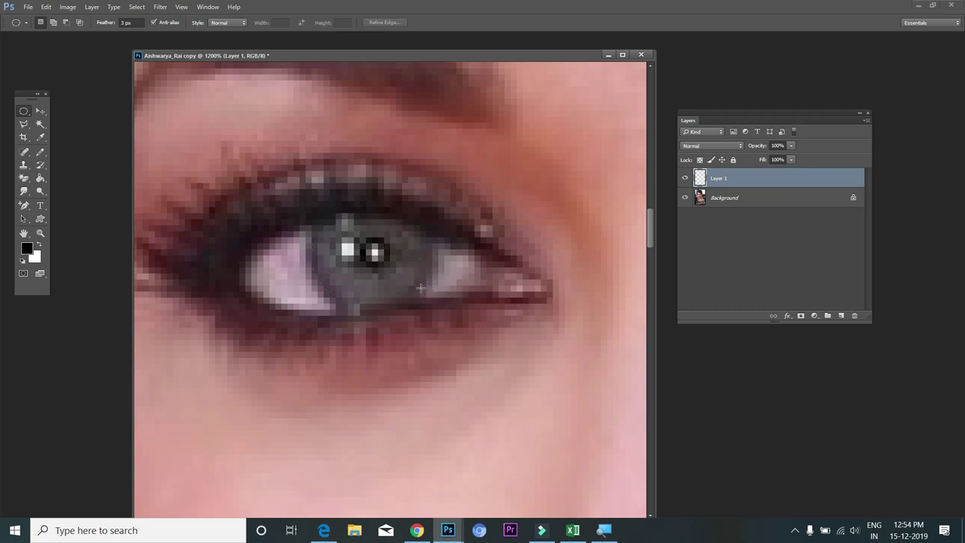
{"action": "left_click", "coordinate": [331, 214]}
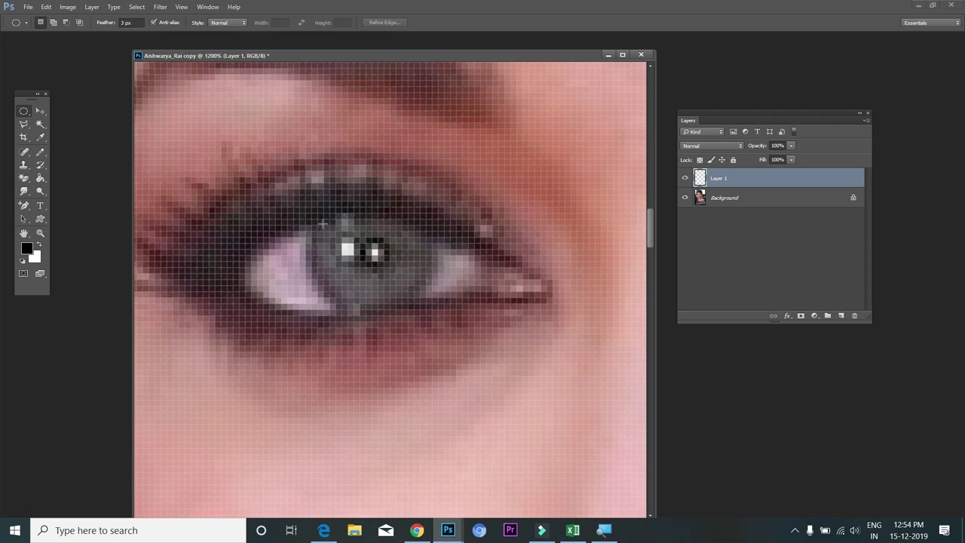
{"action": "left_click_drag", "start_coordinate": [319, 220], "coordinate": [438, 302]}
{"action": "left_click_drag", "start_coordinate": [397, 253], "coordinate": [384, 249]}
{"action": "key", "text": "ctrl+d"}
Step: Retry the iris ellipse several times, ending with a small ellipse above the eye
{"action": "left_click_drag", "start_coordinate": [386, 300], "coordinate": [392, 307]}
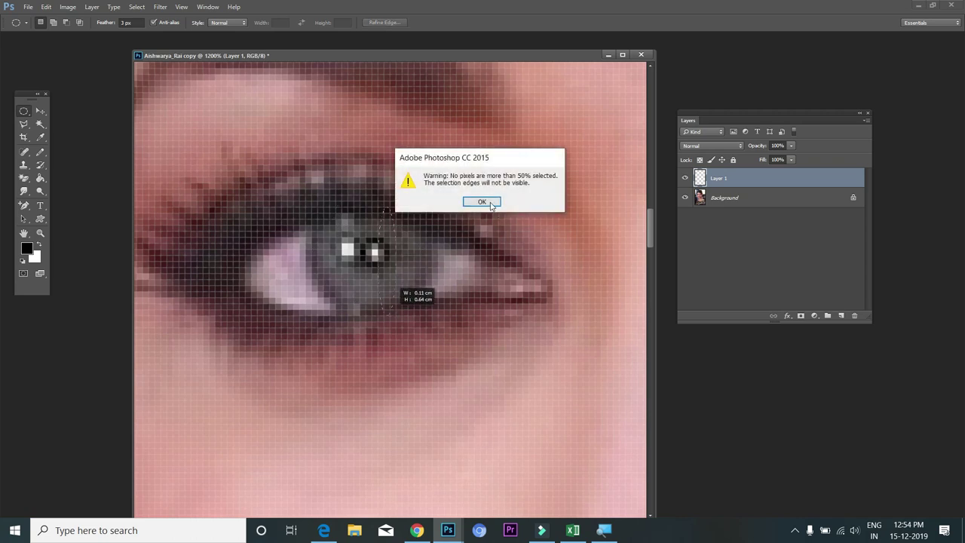
{"action": "key", "text": "Return"}
{"action": "left_click_drag", "start_coordinate": [336, 213], "coordinate": [366, 243]}
{"action": "left_click_drag", "start_coordinate": [317, 222], "coordinate": [411, 294]}
{"action": "left_click", "coordinate": [428, 265]}
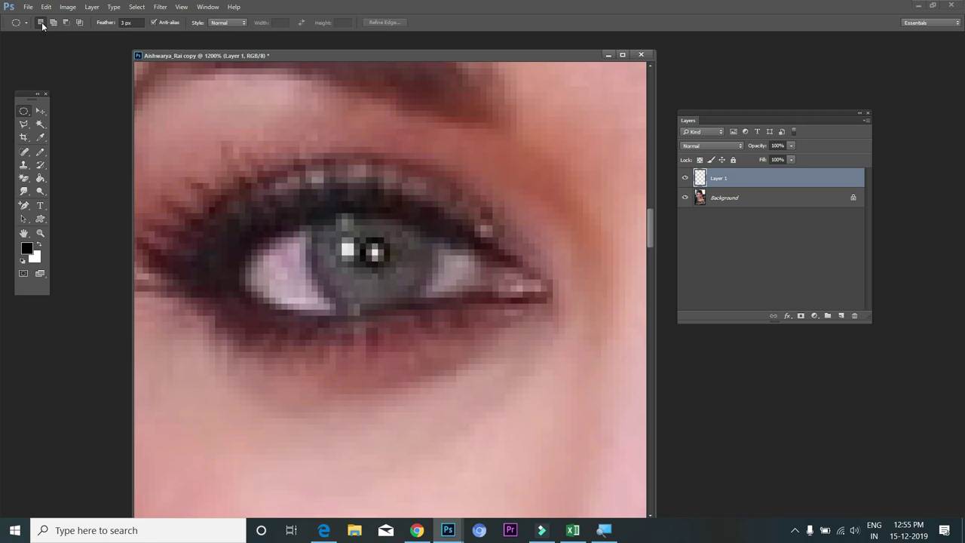
{"action": "left_click_drag", "start_coordinate": [323, 213], "coordinate": [455, 310]}
{"action": "left_click", "coordinate": [455, 310]}
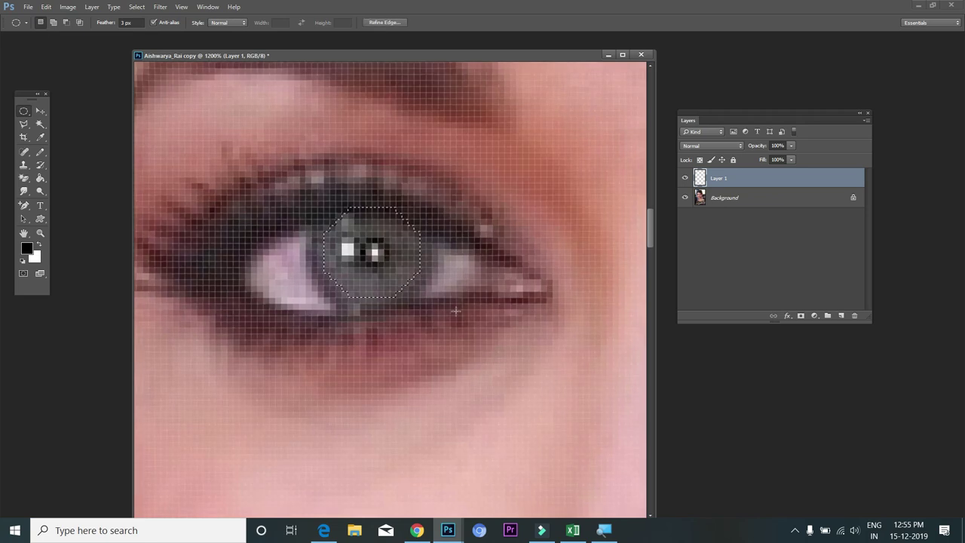
{"action": "left_click_drag", "start_coordinate": [528, 191], "coordinate": [548, 207]}
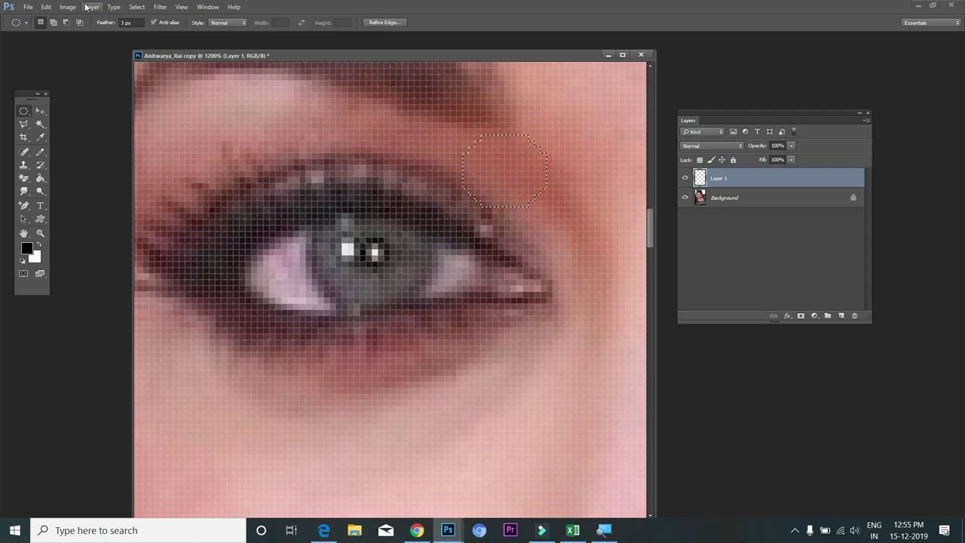
Step: Try adding two extra ellipses with Add to selection, then deselect everything
{"action": "left_click", "coordinate": [53, 23]}
{"action": "left_click_drag", "start_coordinate": [432, 128], "coordinate": [526, 230]}
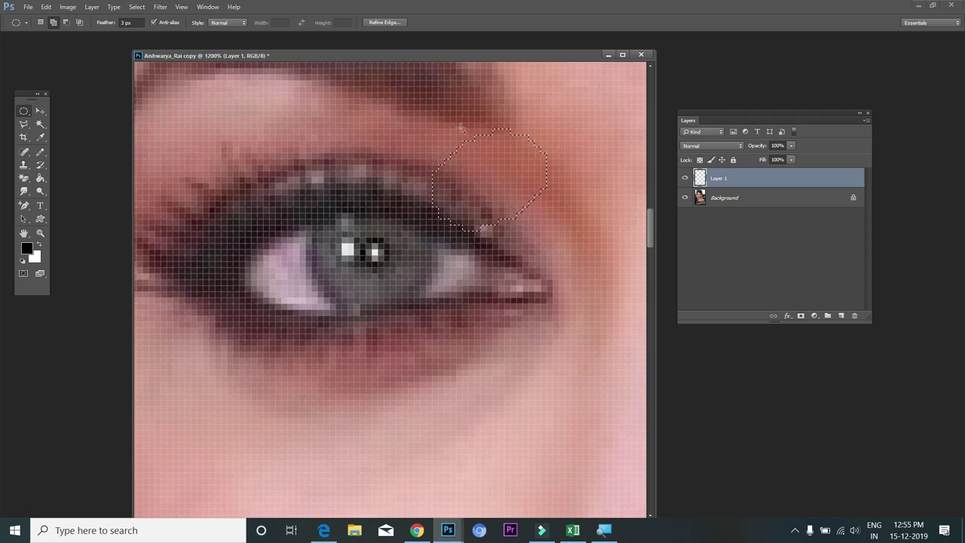
{"action": "left_click_drag", "start_coordinate": [498, 181], "coordinate": [498, 222]}
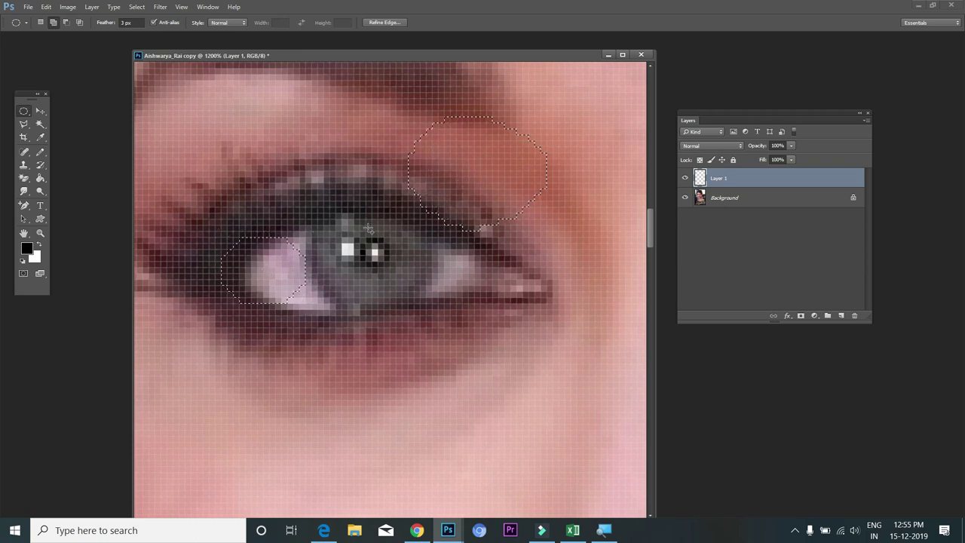
{"action": "key", "text": "ctrl+d"}
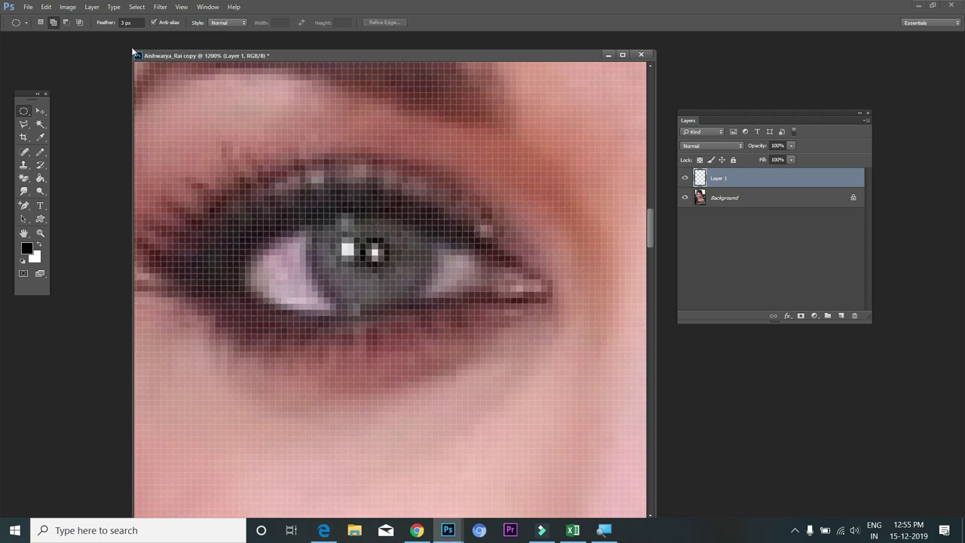
Step: Return to New selection and redraw a single ellipse around the iris
{"action": "left_click", "coordinate": [41, 23]}
{"action": "left_click_drag", "start_coordinate": [315, 209], "coordinate": [434, 300]}
{"action": "left_click", "coordinate": [439, 297]}
{"action": "key", "text": "ctrl+z"}
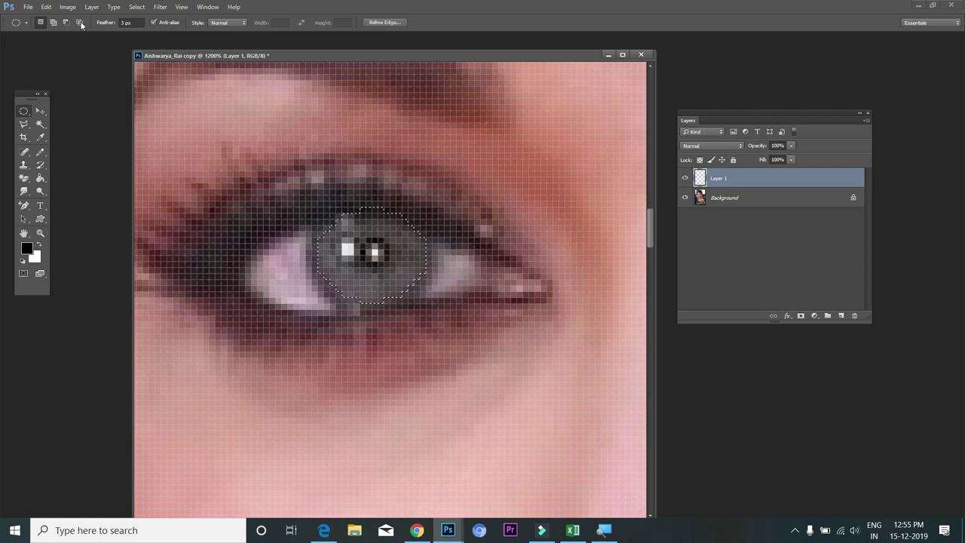
{"action": "left_click", "coordinate": [417, 235]}
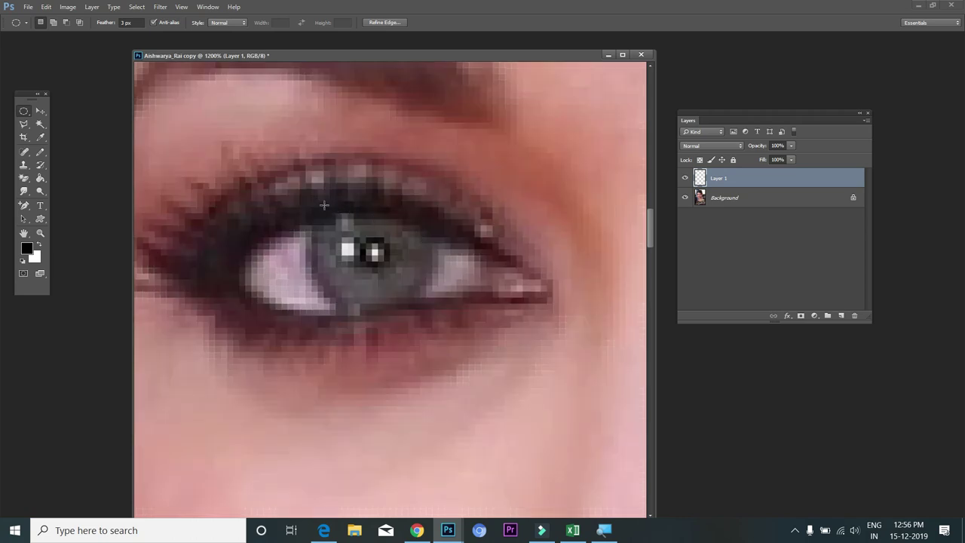
{"action": "left_click_drag", "start_coordinate": [386, 274], "coordinate": [430, 287]}
{"action": "left_click_drag", "start_coordinate": [321, 209], "coordinate": [432, 295]}
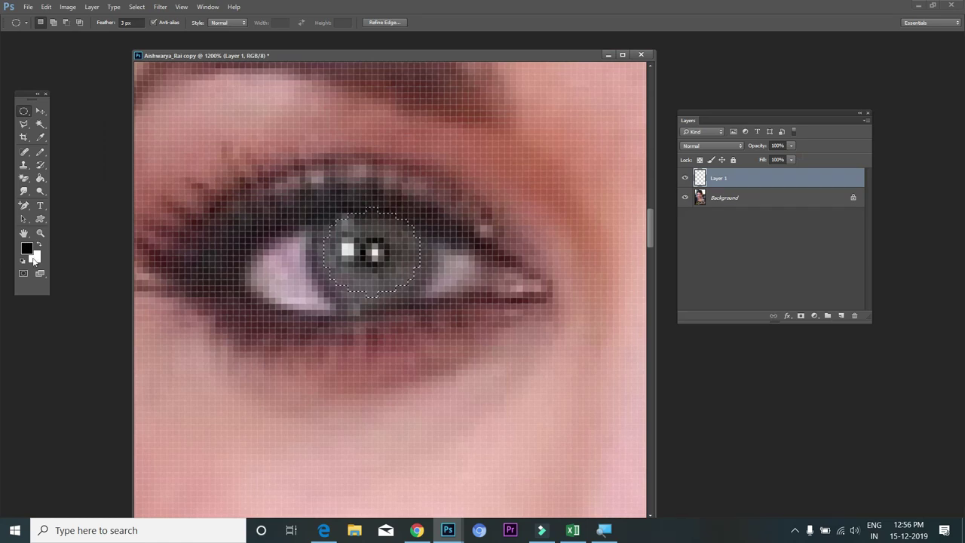
Step: Set the foreground colour to the saturated blue #1e00ff in the Color Picker
{"action": "left_click", "coordinate": [26, 249]}
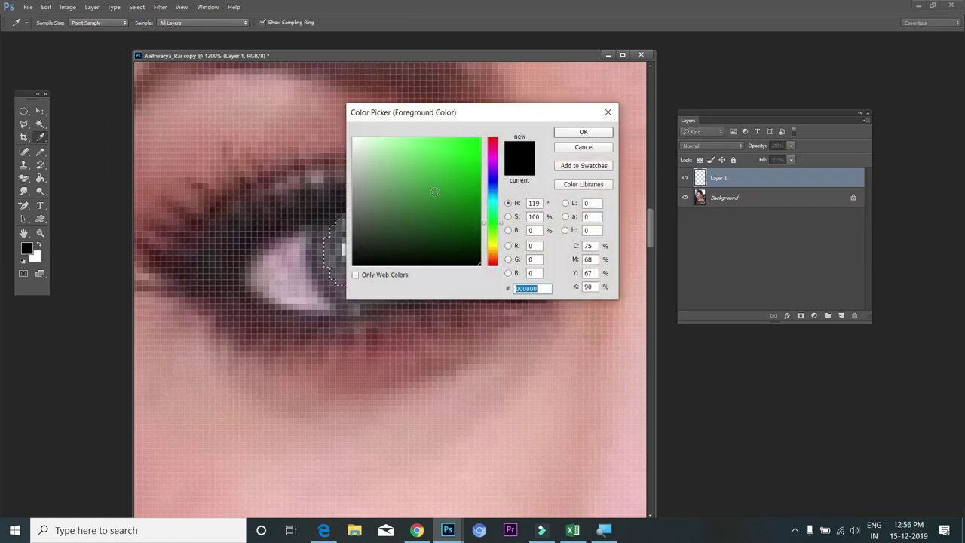
{"action": "left_click_drag", "start_coordinate": [491, 198], "coordinate": [493, 178]}
{"action": "left_click", "coordinate": [480, 138]}
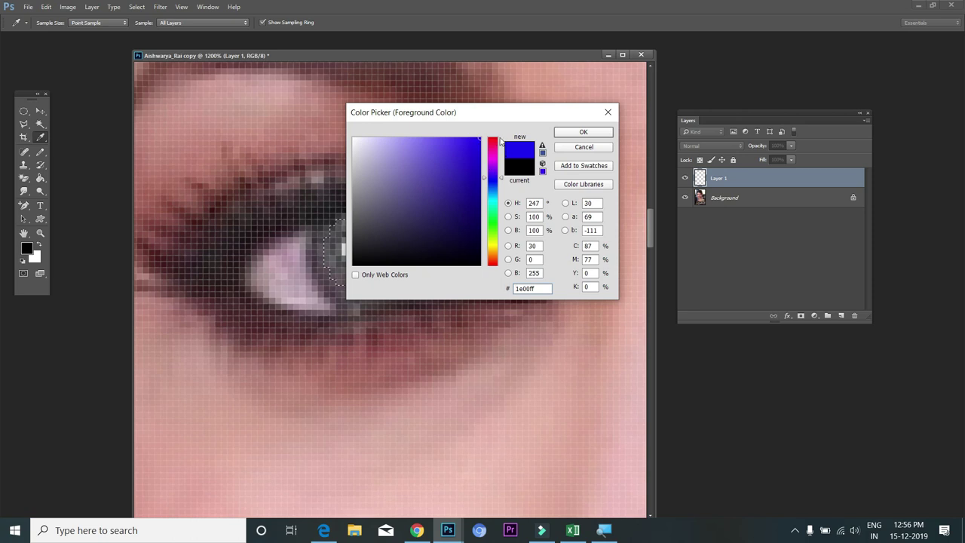
{"action": "left_click", "coordinate": [583, 133]}
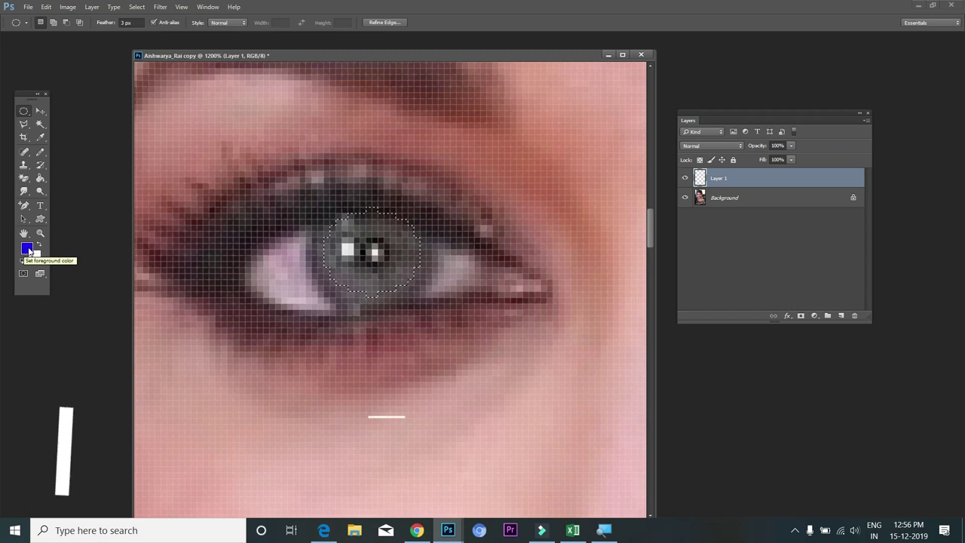
Step: Fill the iris selection with blue and set the marquee feather to 0 px
{"action": "key", "text": "alt+Delete"}
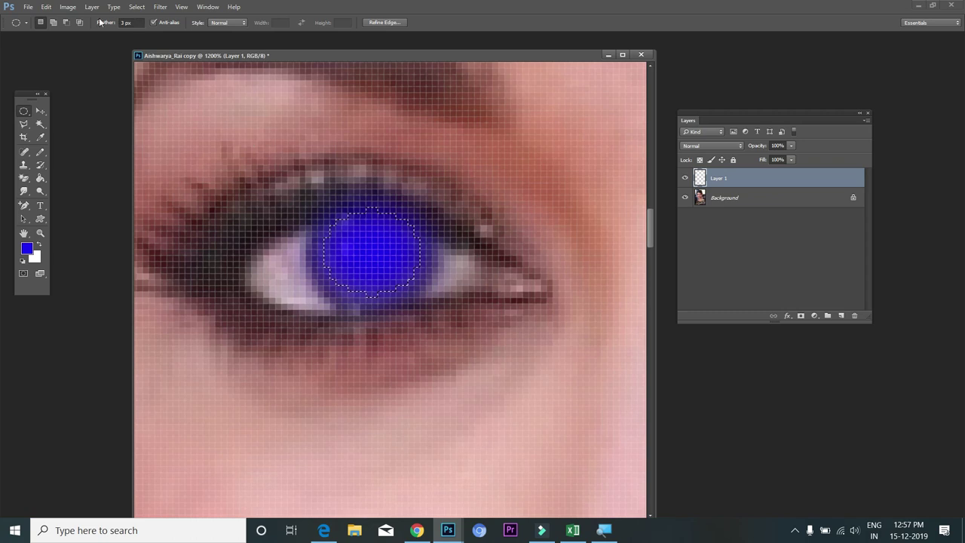
{"action": "left_click", "coordinate": [127, 22]}
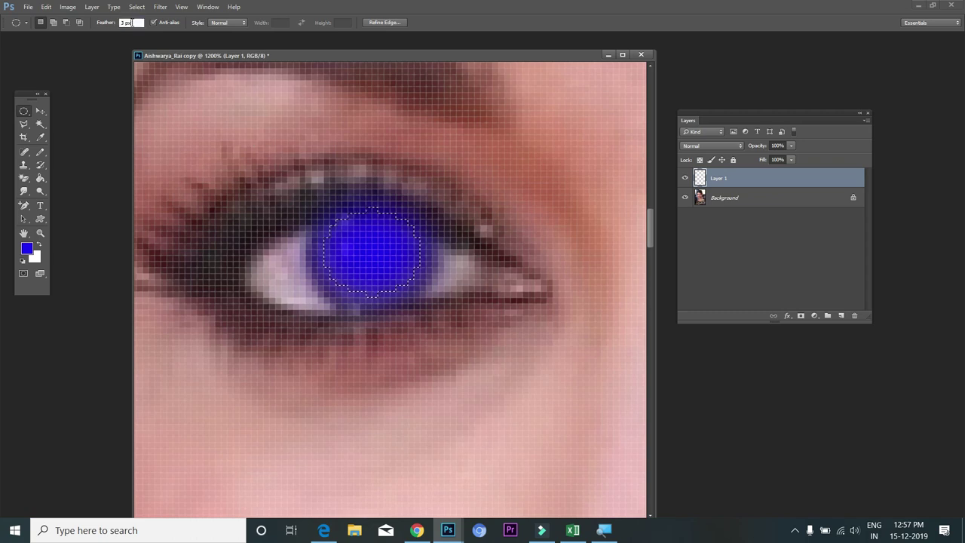
{"action": "key", "text": "BackSpace"}
{"action": "type", "text": "0"}
{"action": "key", "text": "Return"}
Step: Add a hard-edged blue test circle below the eye, then deselect it
{"action": "left_click_drag", "start_coordinate": [253, 366], "coordinate": [366, 461]}
{"action": "key", "text": "alt+BackSpace"}
{"action": "key", "text": "ctrl+d"}
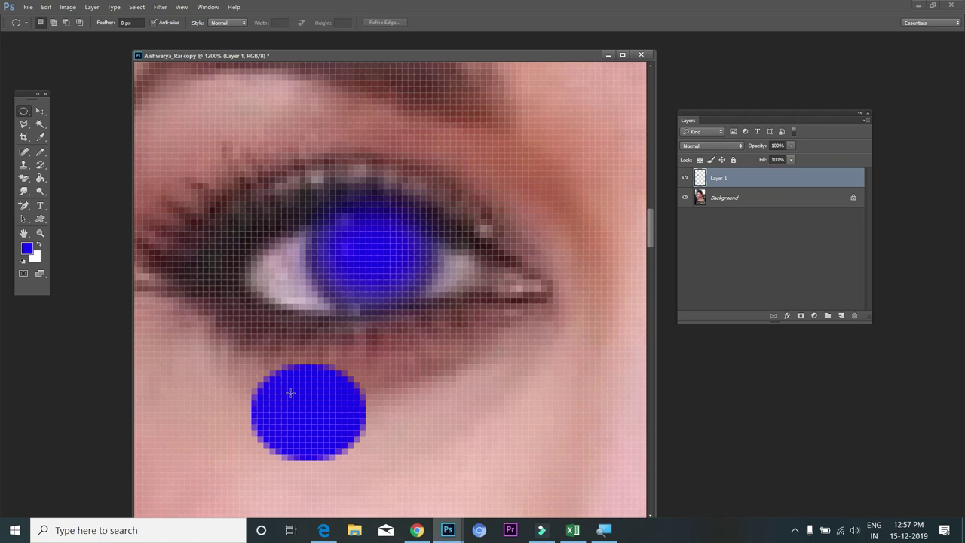
{"action": "key", "text": "ctrl+alt+z"}
{"action": "key", "text": "ctrl+alt+z"}
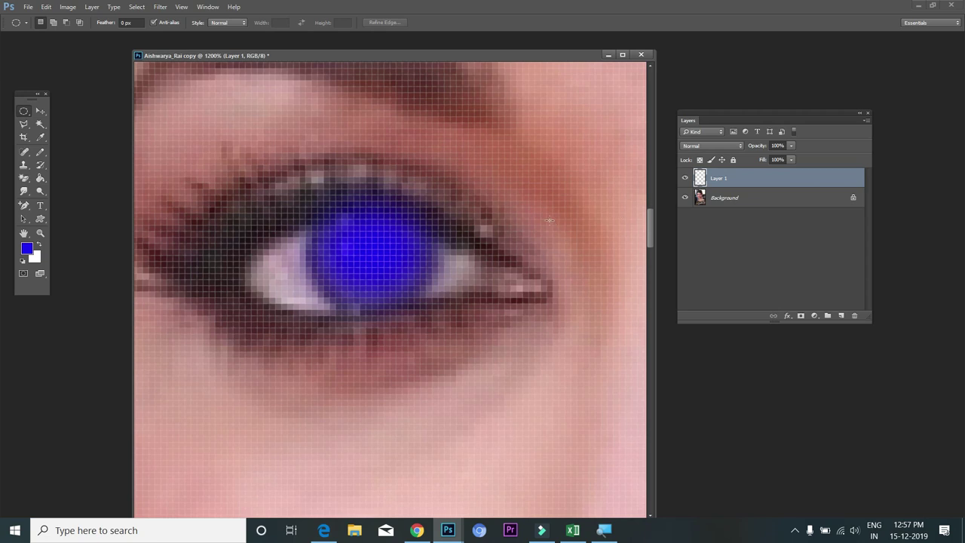
{"action": "left_click", "coordinate": [685, 179]}
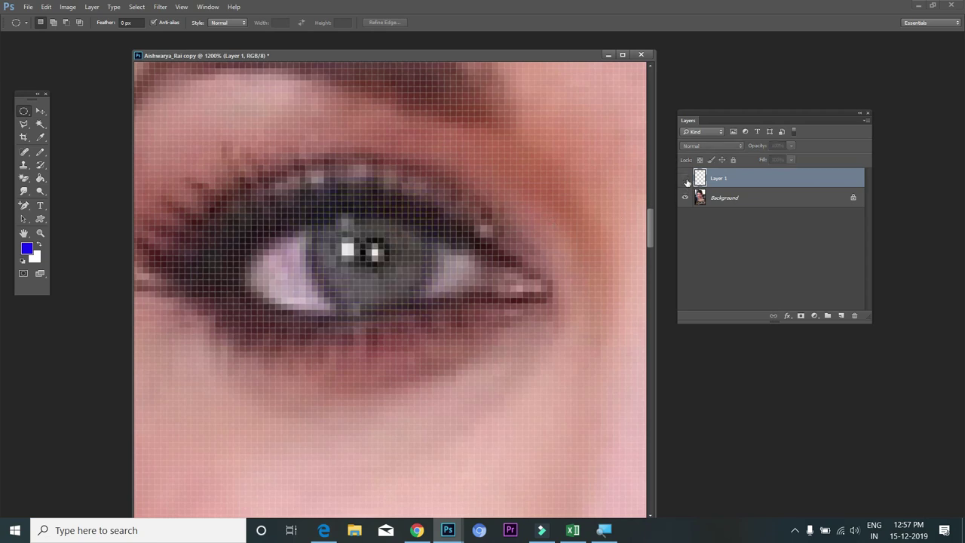
{"action": "left_click", "coordinate": [685, 179]}
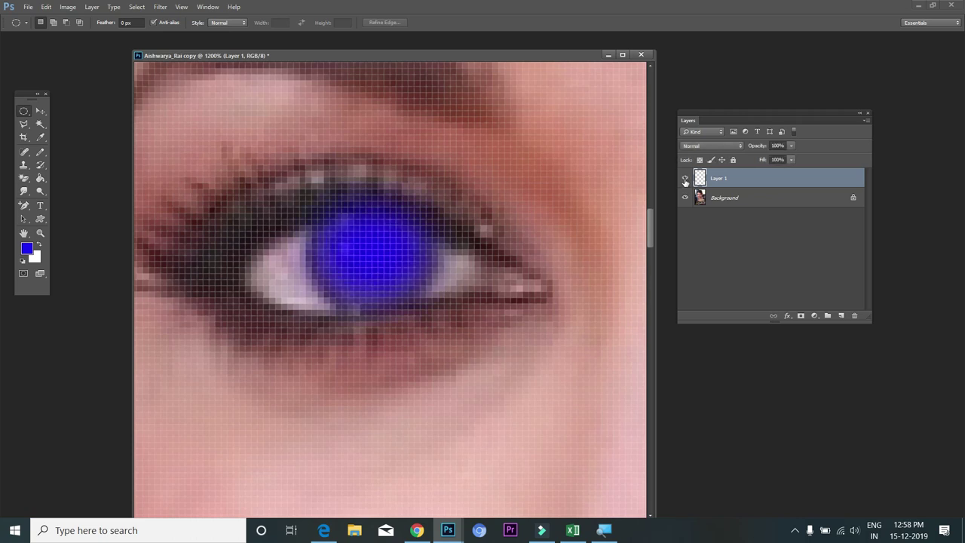
{"action": "left_click", "coordinate": [685, 180]}
{"action": "left_click", "coordinate": [685, 180]}
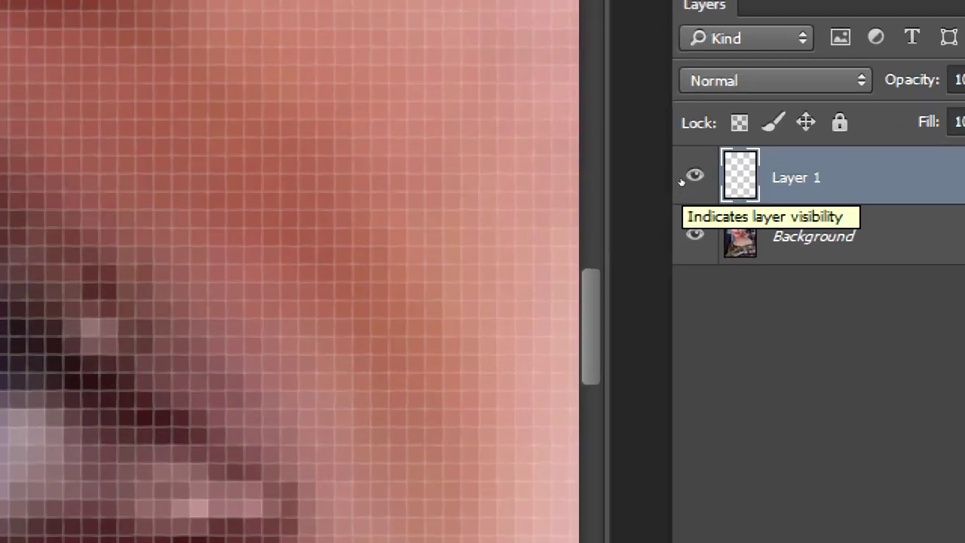
{"action": "left_click", "coordinate": [681, 181]}
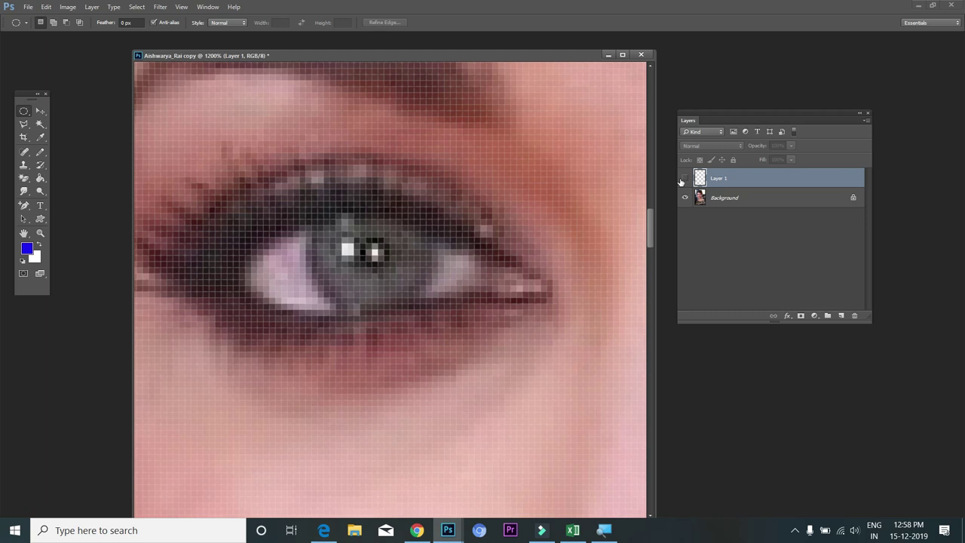
{"action": "left_click", "coordinate": [684, 179]}
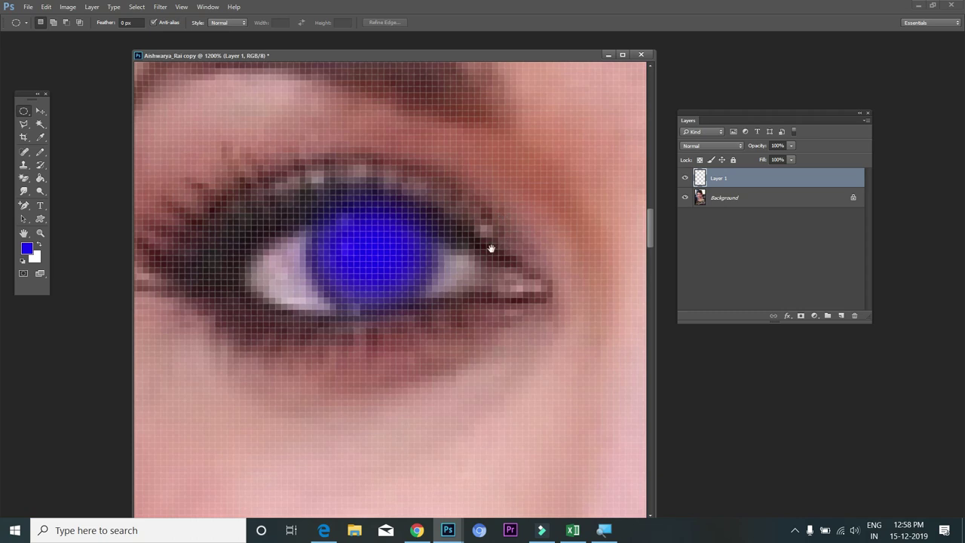
Step: Pan across to the second eye and draw an elliptical selection around its iris
{"action": "left_click_drag", "start_coordinate": [491, 249], "coordinate": [302, 252]}
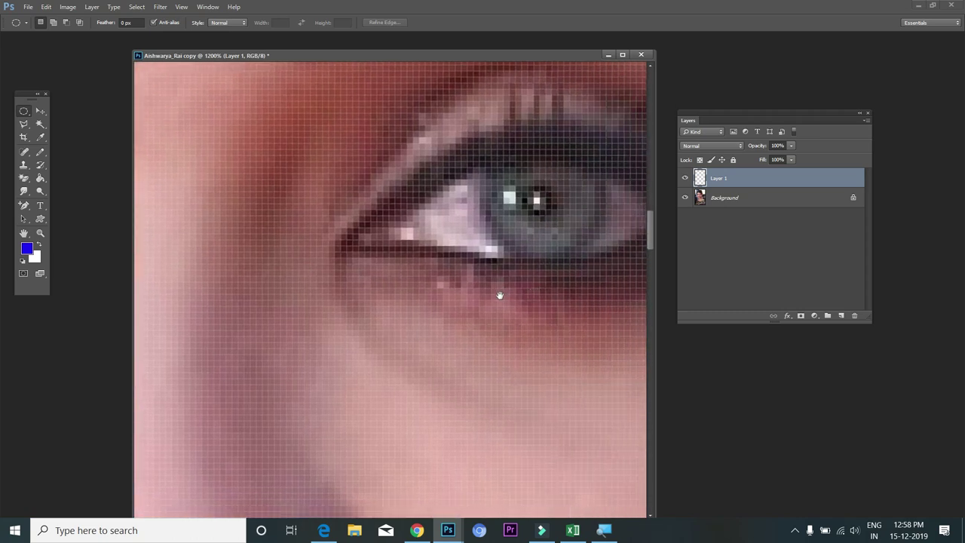
{"action": "left_click_drag", "start_coordinate": [524, 281], "coordinate": [470, 286]}
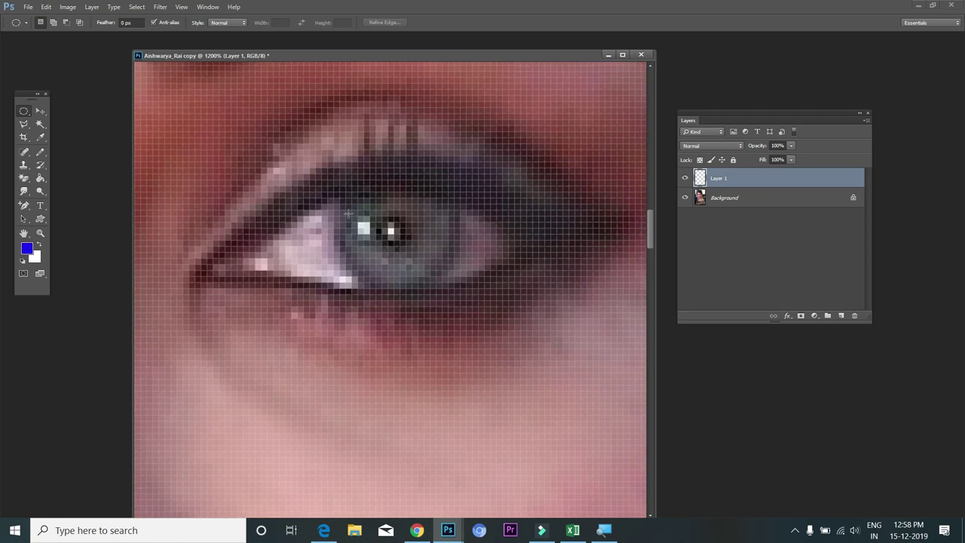
{"action": "left_click_drag", "start_coordinate": [384, 219], "coordinate": [447, 283]}
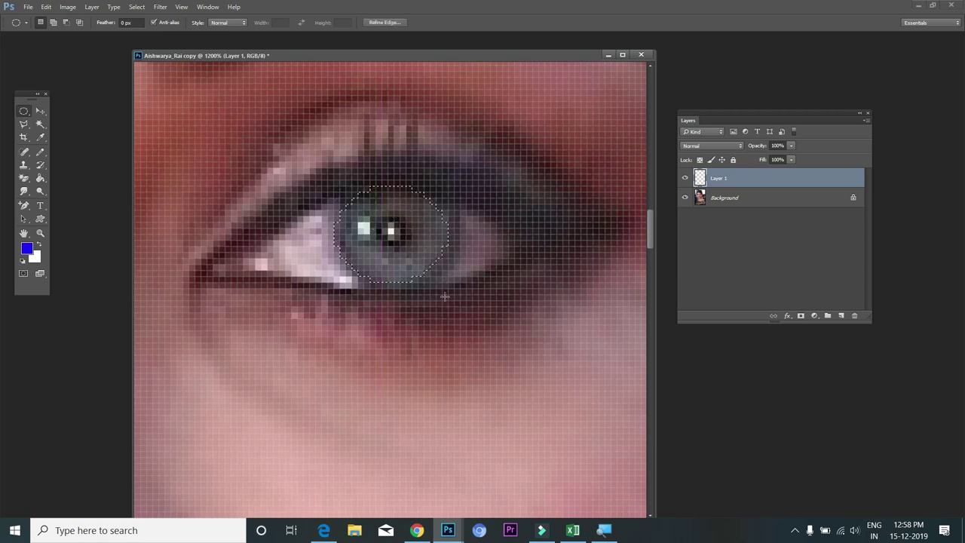
{"action": "left_click_drag", "start_coordinate": [352, 351], "coordinate": [389, 351]}
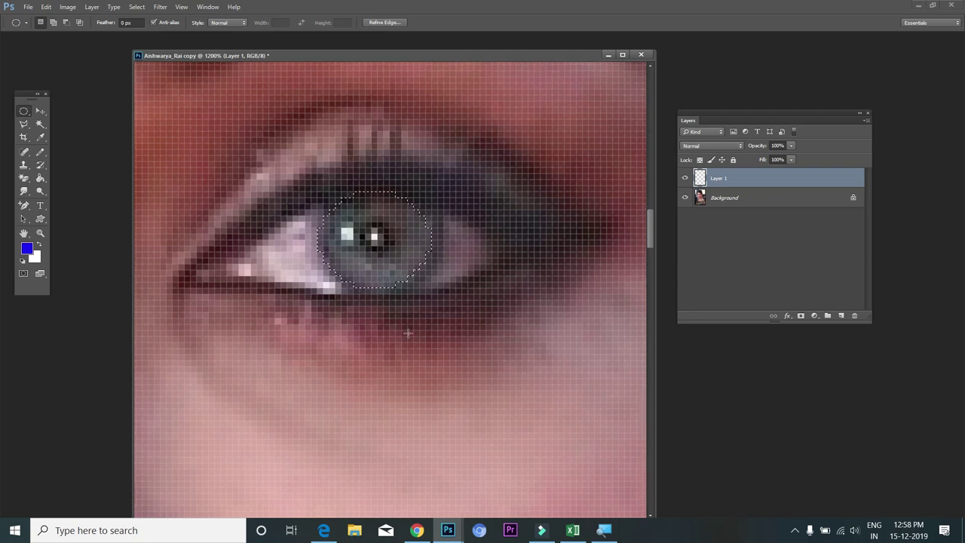
{"action": "left_click_drag", "start_coordinate": [408, 333], "coordinate": [393, 336]}
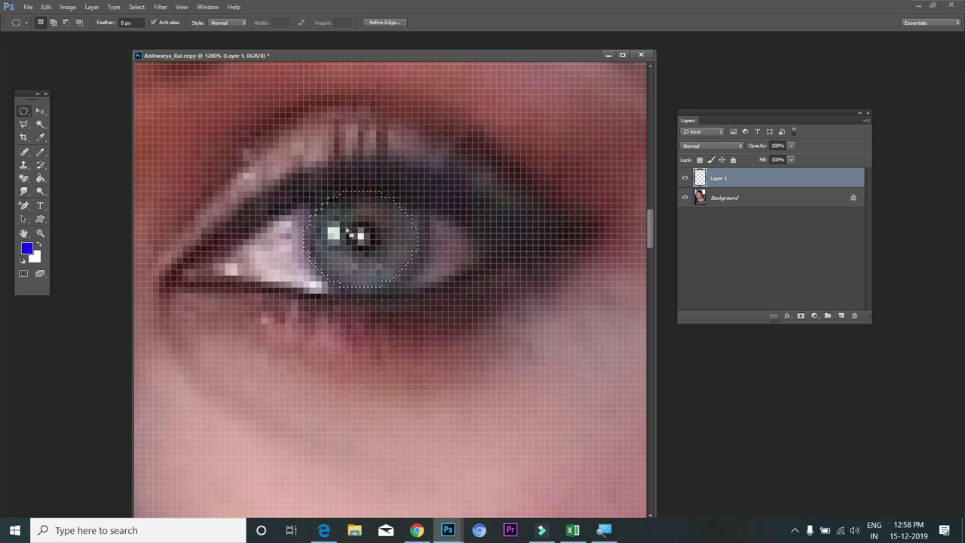
Step: With a 3 px feather, reselect the second iris, fill it blue, and fit the view
{"action": "left_click", "coordinate": [277, 283]}
{"action": "left_click", "coordinate": [125, 23]}
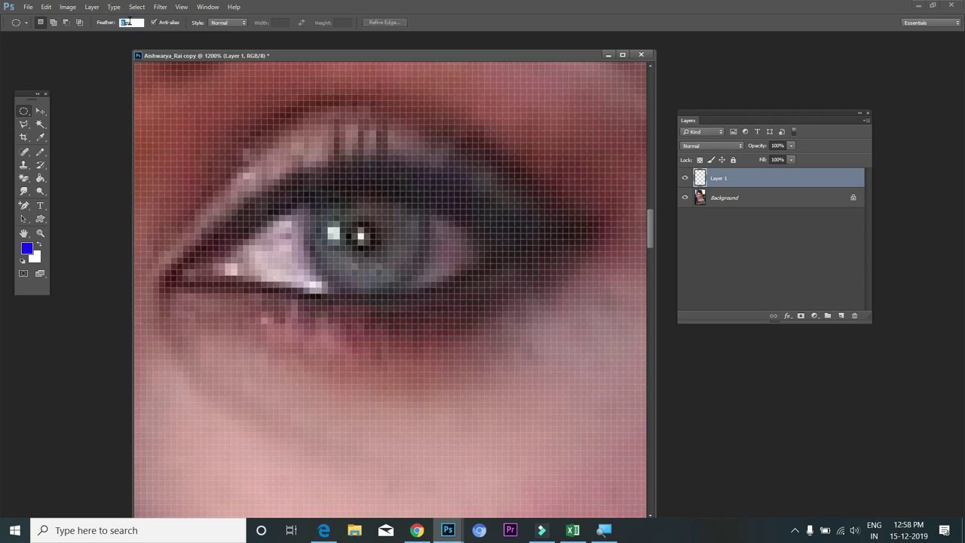
{"action": "key", "text": "Return"}
{"action": "mouse_move", "coordinate": [326, 200]}
{"action": "left_mouse_down"}
{"action": "mouse_move", "coordinate": [433, 290]}
{"action": "mouse_move", "coordinate": [391, 249]}
{"action": "left_mouse_up"}
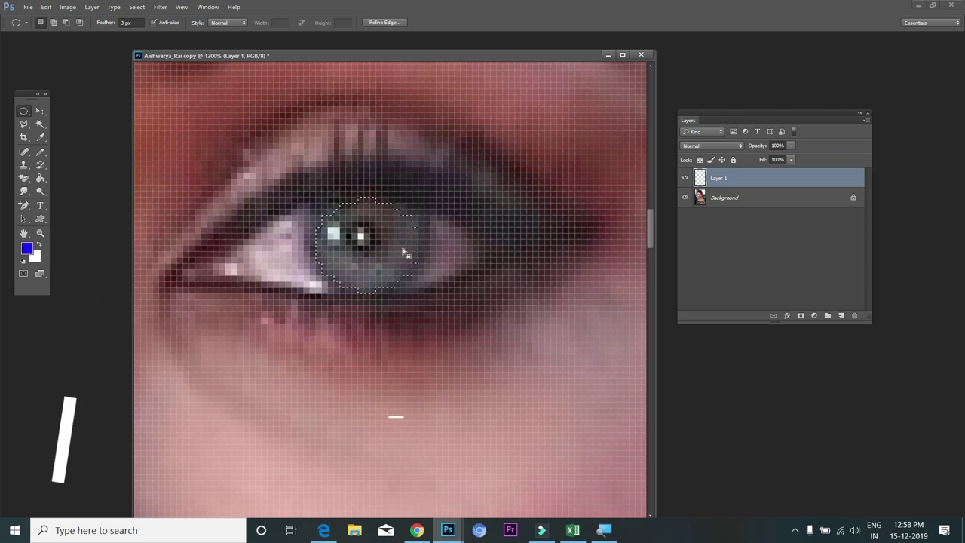
{"action": "key", "text": "alt+Delete"}
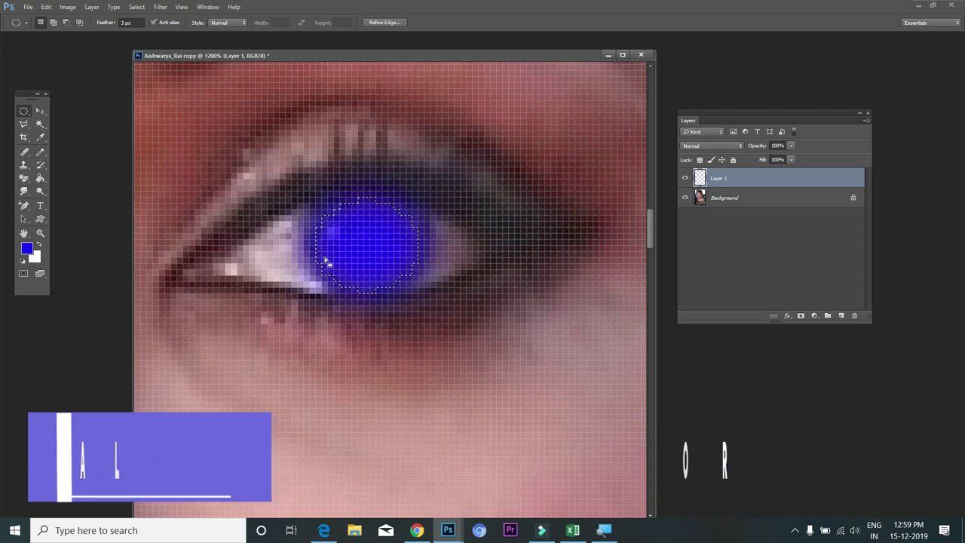
{"action": "key", "text": "ctrl+0"}
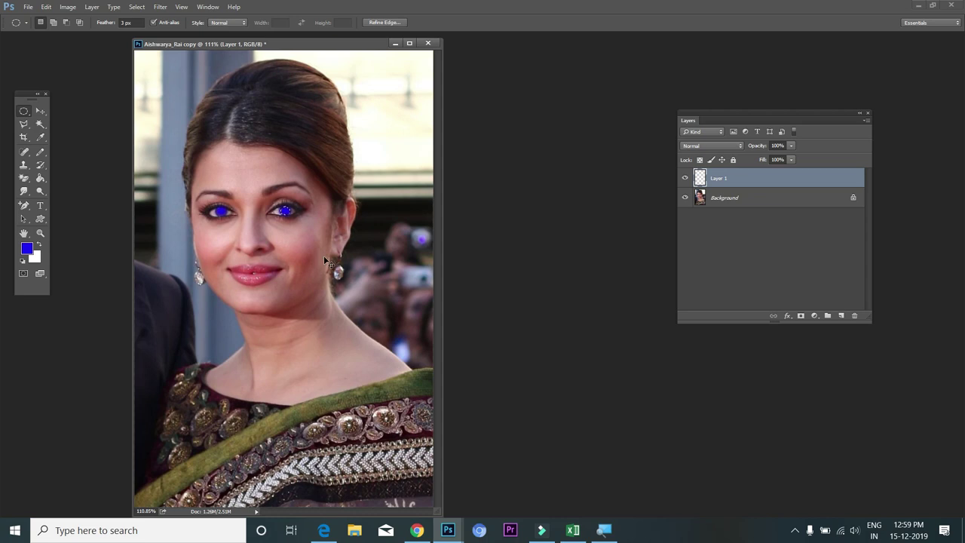
Step: Deselect the iris and clear the stray marquee drawn over the cheek
{"action": "key", "text": "ctrl+d"}
{"action": "left_click_drag", "start_coordinate": [256, 228], "coordinate": [323, 327]}
{"action": "key", "text": "ctrl+d"}
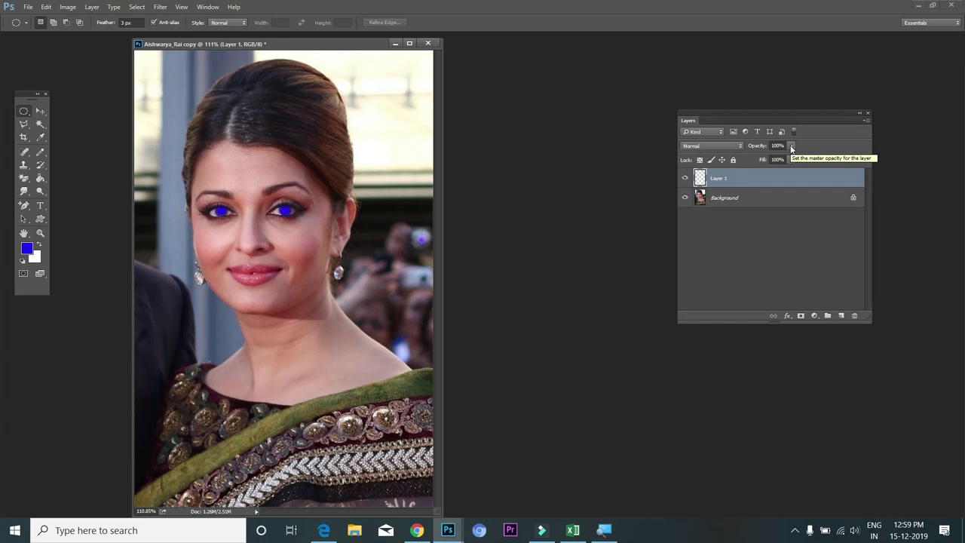
Step: Lower Layer 1's opacity to 28% and toggle its visibility to compare
{"action": "left_click", "coordinate": [791, 147]}
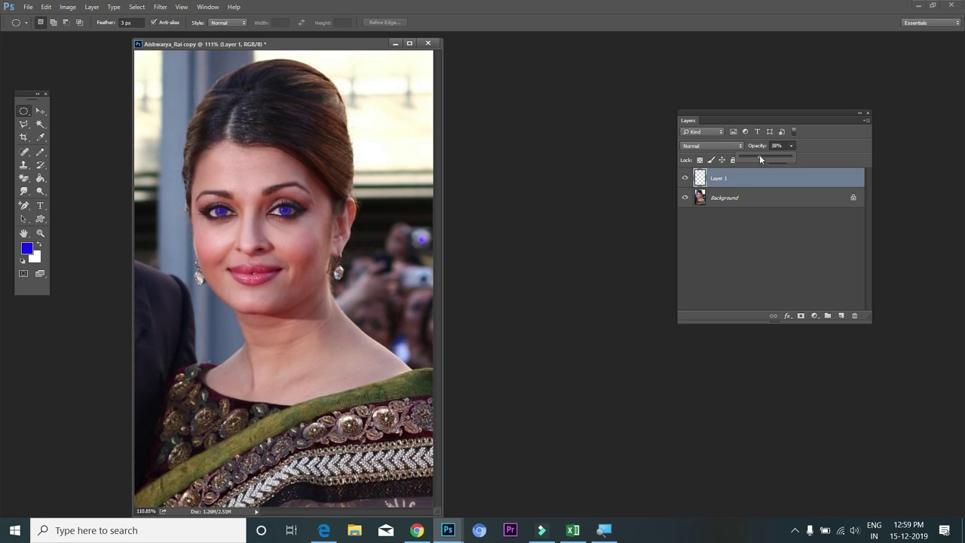
{"action": "left_click_drag", "start_coordinate": [760, 159], "coordinate": [755, 159]}
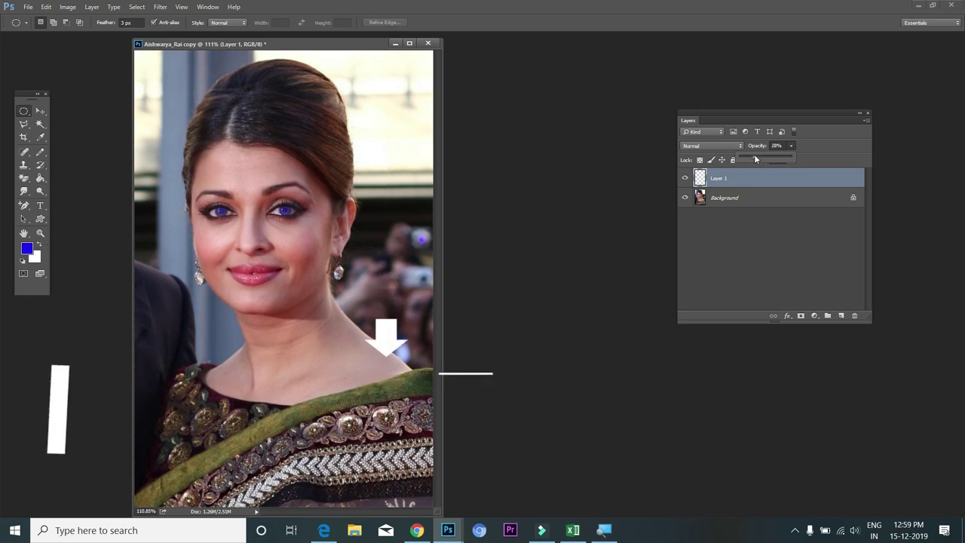
{"action": "left_click", "coordinate": [685, 179]}
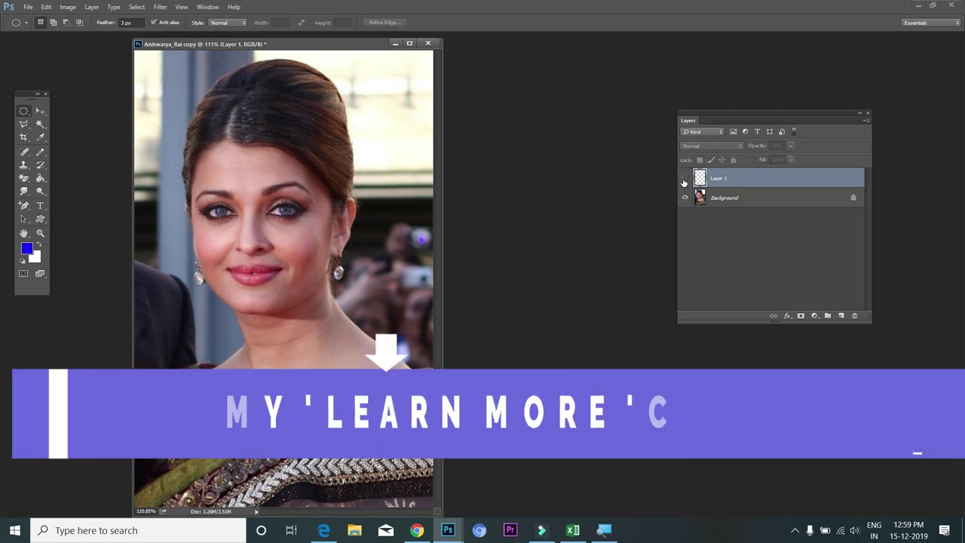
{"action": "left_click", "coordinate": [685, 179]}
Step: Repeatedly toggle Layer 1's visibility to compare blue irises against the original eyes
{"action": "left_click", "coordinate": [791, 145]}
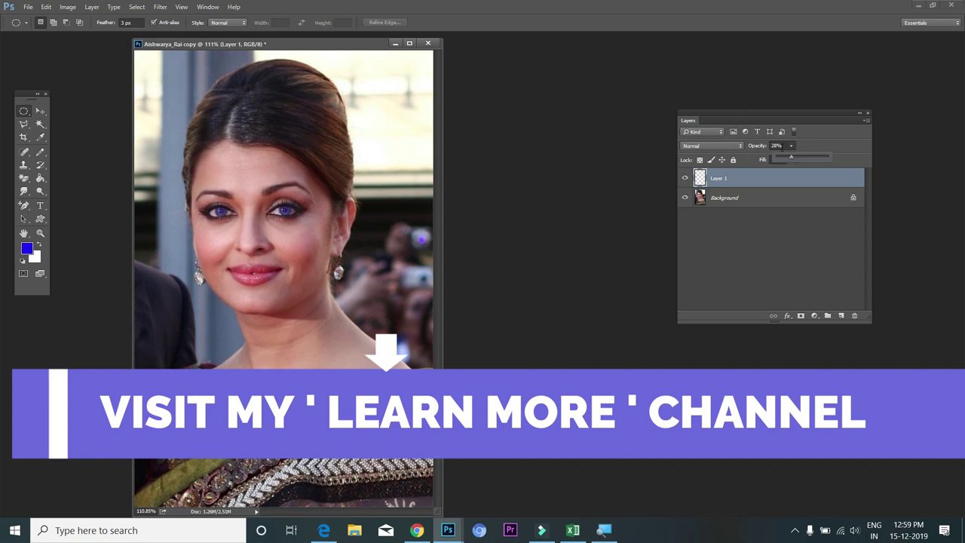
{"action": "left_click", "coordinate": [684, 178]}
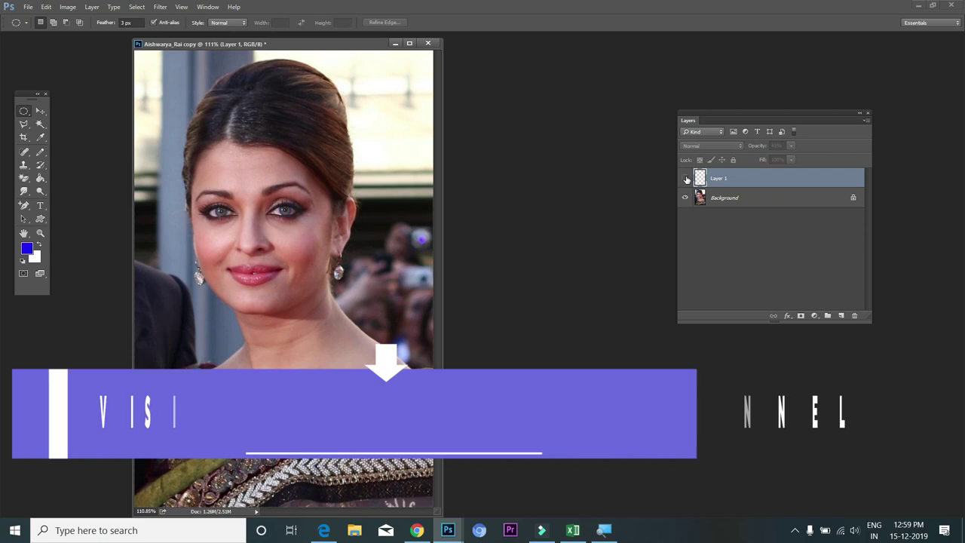
{"action": "left_click", "coordinate": [686, 179]}
{"action": "left_click", "coordinate": [686, 179]}
{"action": "left_click", "coordinate": [686, 179]}
{"action": "left_click", "coordinate": [686, 179]}
{"action": "left_click", "coordinate": [686, 179]}
{"action": "left_click", "coordinate": [686, 179]}
{"action": "left_click", "coordinate": [686, 179]}
{"action": "left_click", "coordinate": [686, 179]}
{"action": "left_click", "coordinate": [686, 178]}
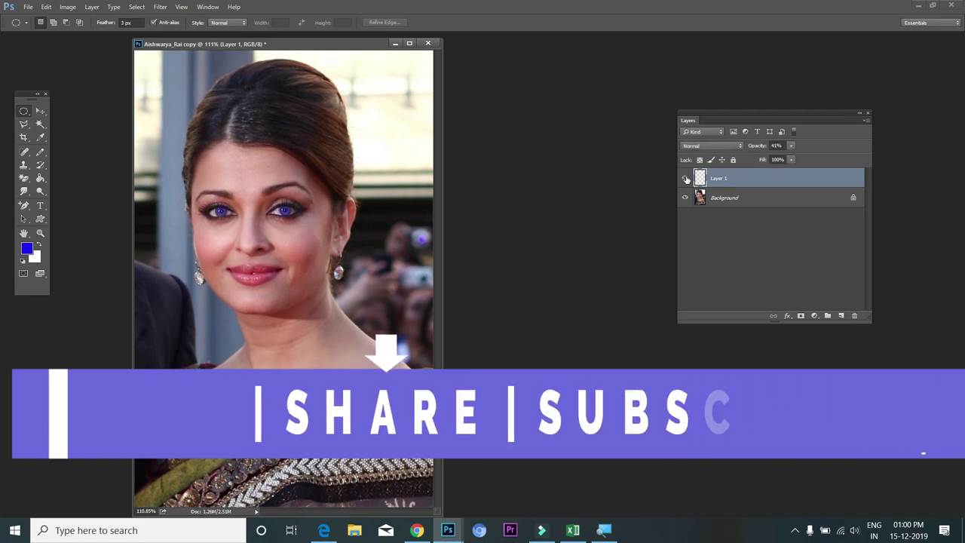
{"action": "left_click", "coordinate": [686, 179]}
{"action": "left_click", "coordinate": [687, 179]}
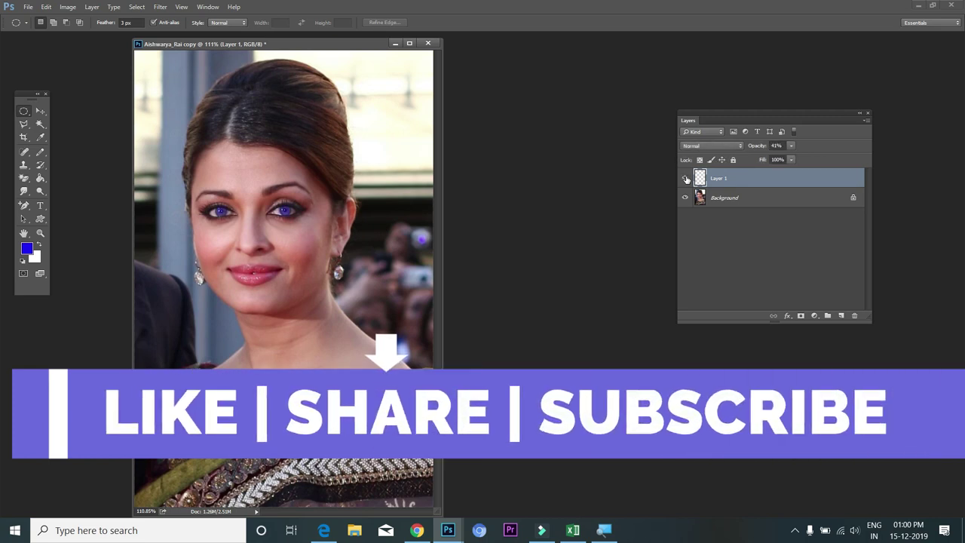
{"action": "left_click", "coordinate": [686, 179]}
{"action": "left_click", "coordinate": [687, 179]}
{"action": "left_click", "coordinate": [687, 179]}
{"action": "left_click", "coordinate": [686, 179]}
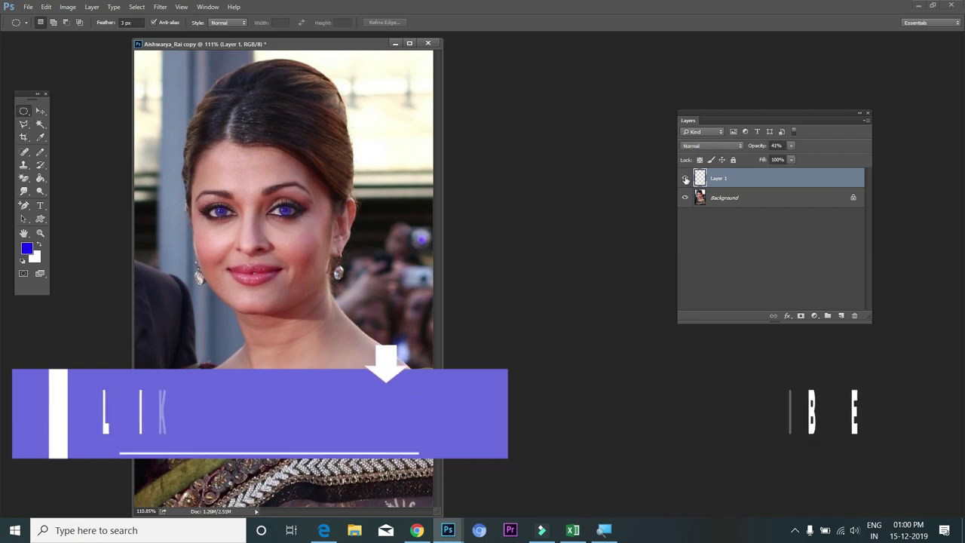
{"action": "left_click", "coordinate": [792, 145]}
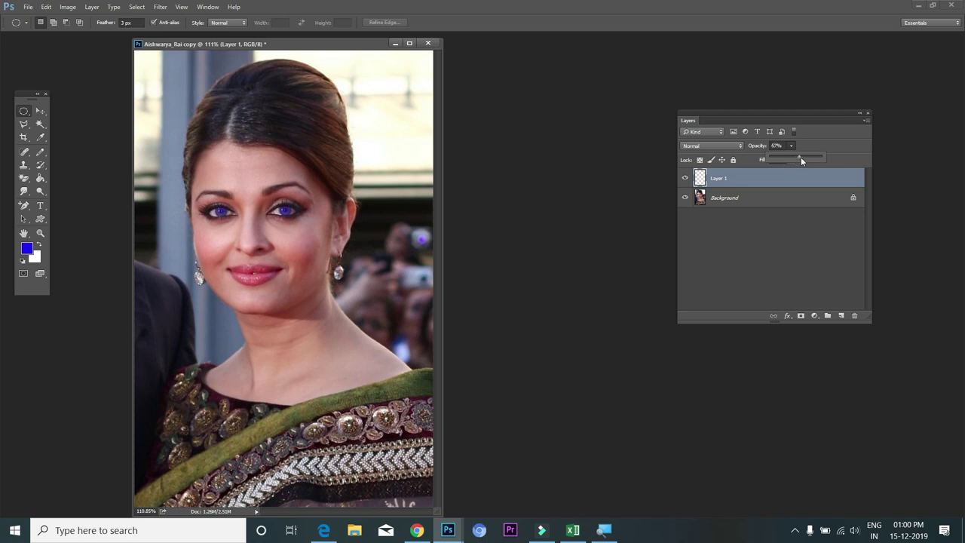
Step: Dismiss the Opacity slider popup, keeping Layer 1's reduced opacity
{"action": "left_click", "coordinate": [758, 267]}
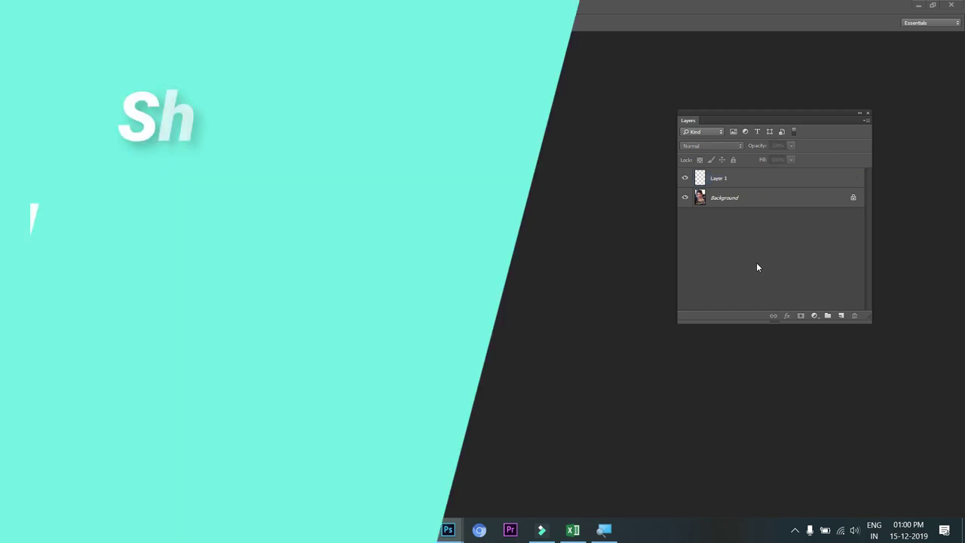